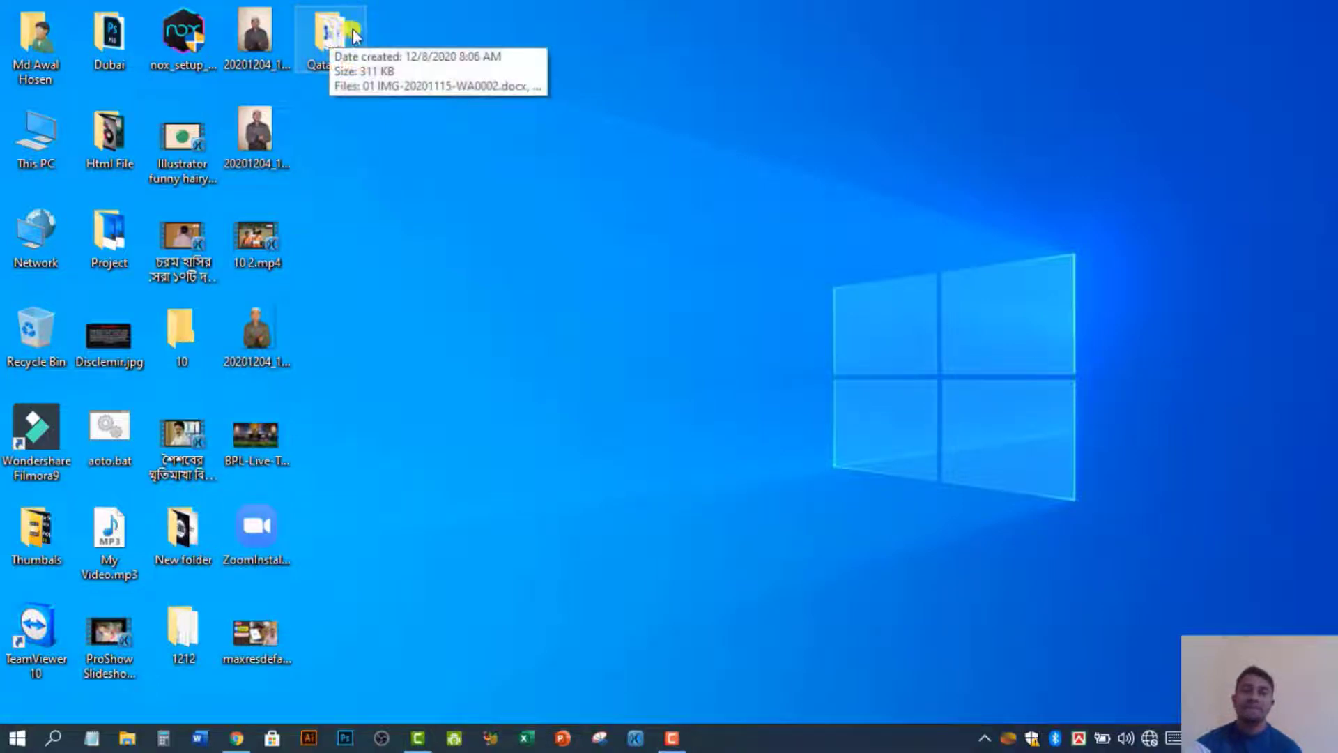
left_click(331, 67)
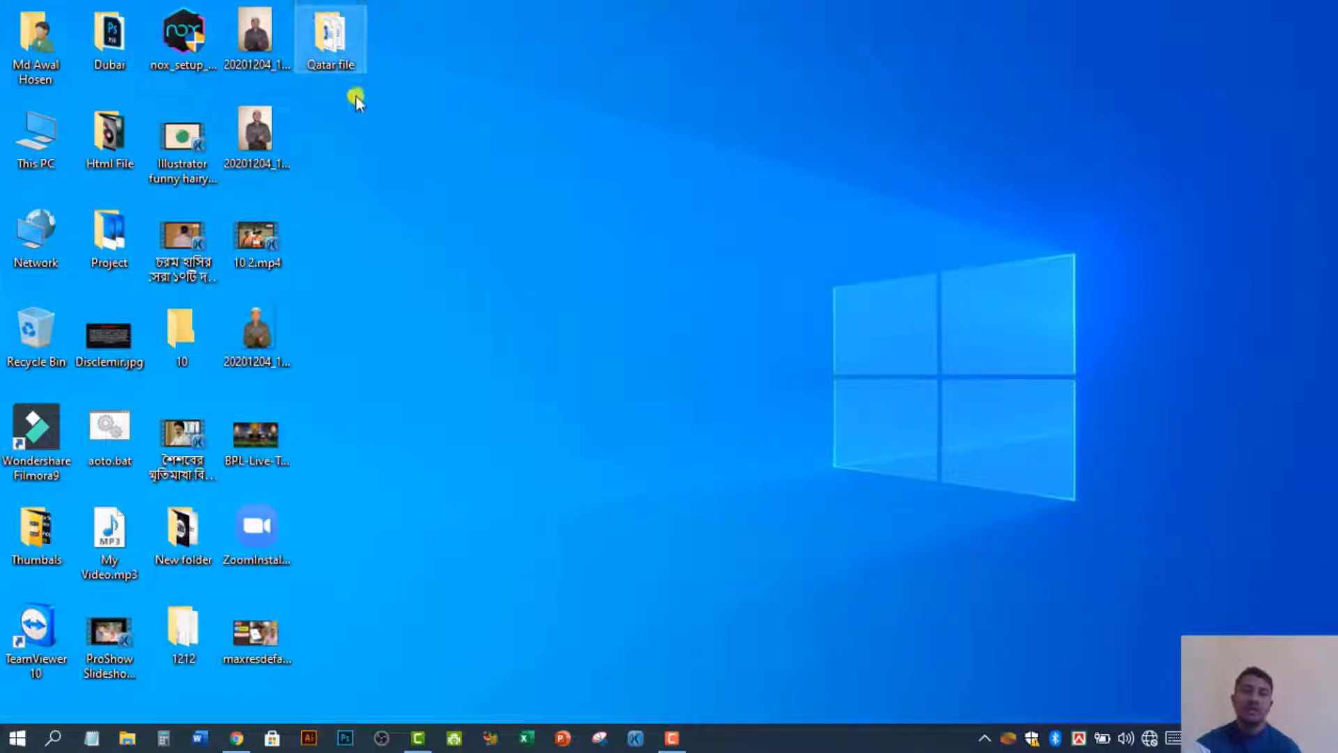
left_click(706, 254)
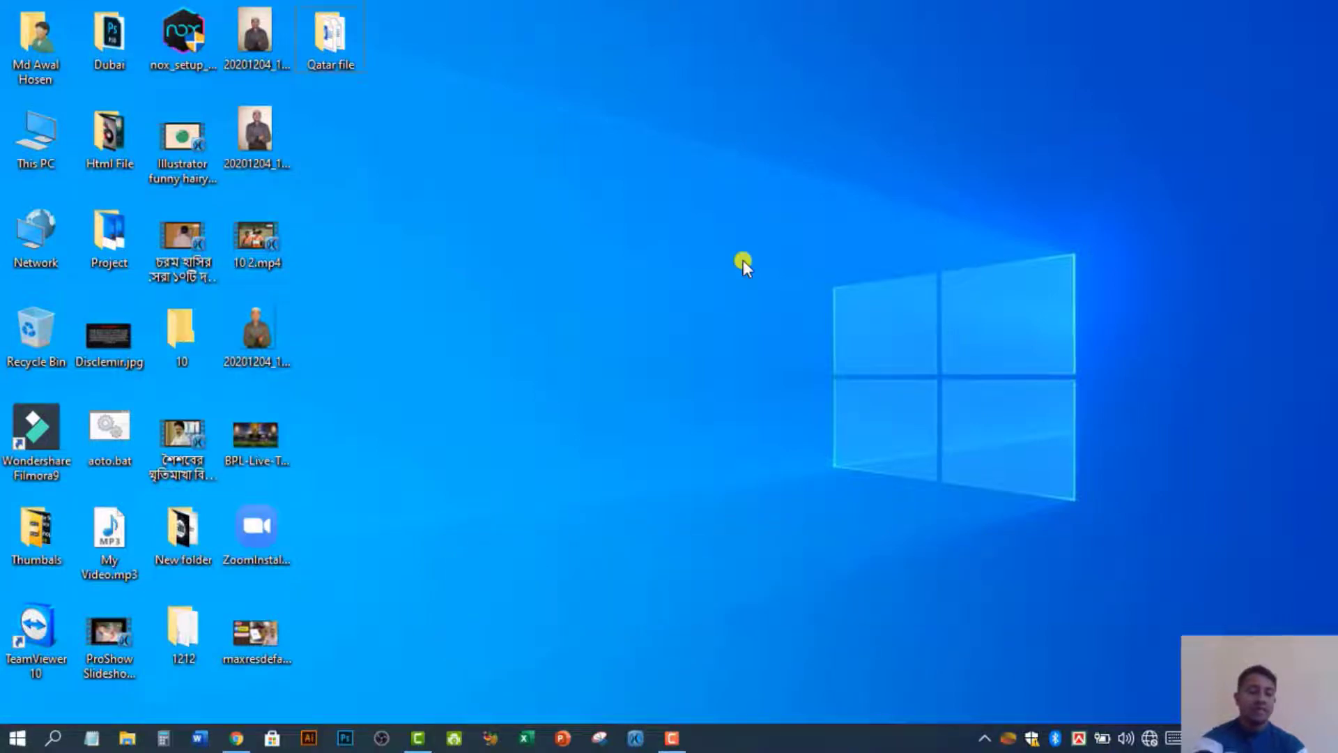
Capture a rectangular snip of the desktop from the Qatar file folder to the Windows logo and open it for markup.
key("super+shift+s")
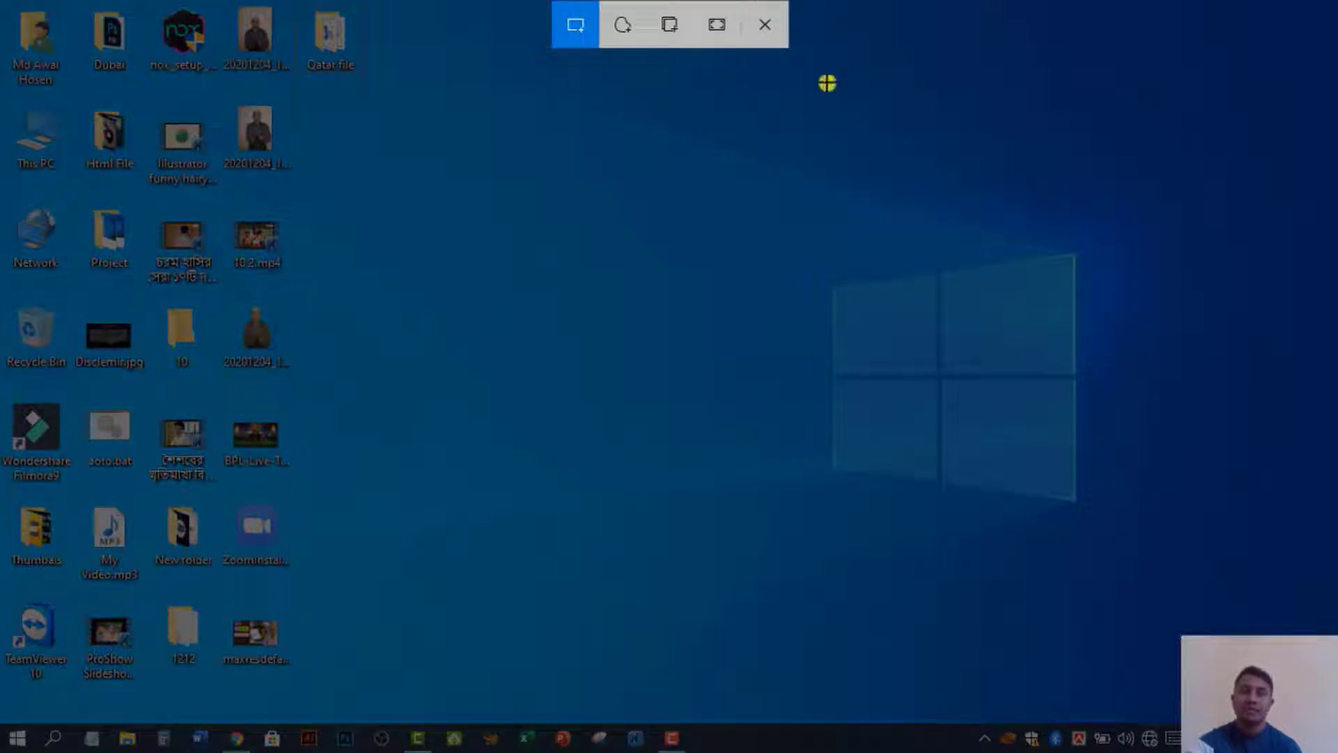
left_click(576, 26)
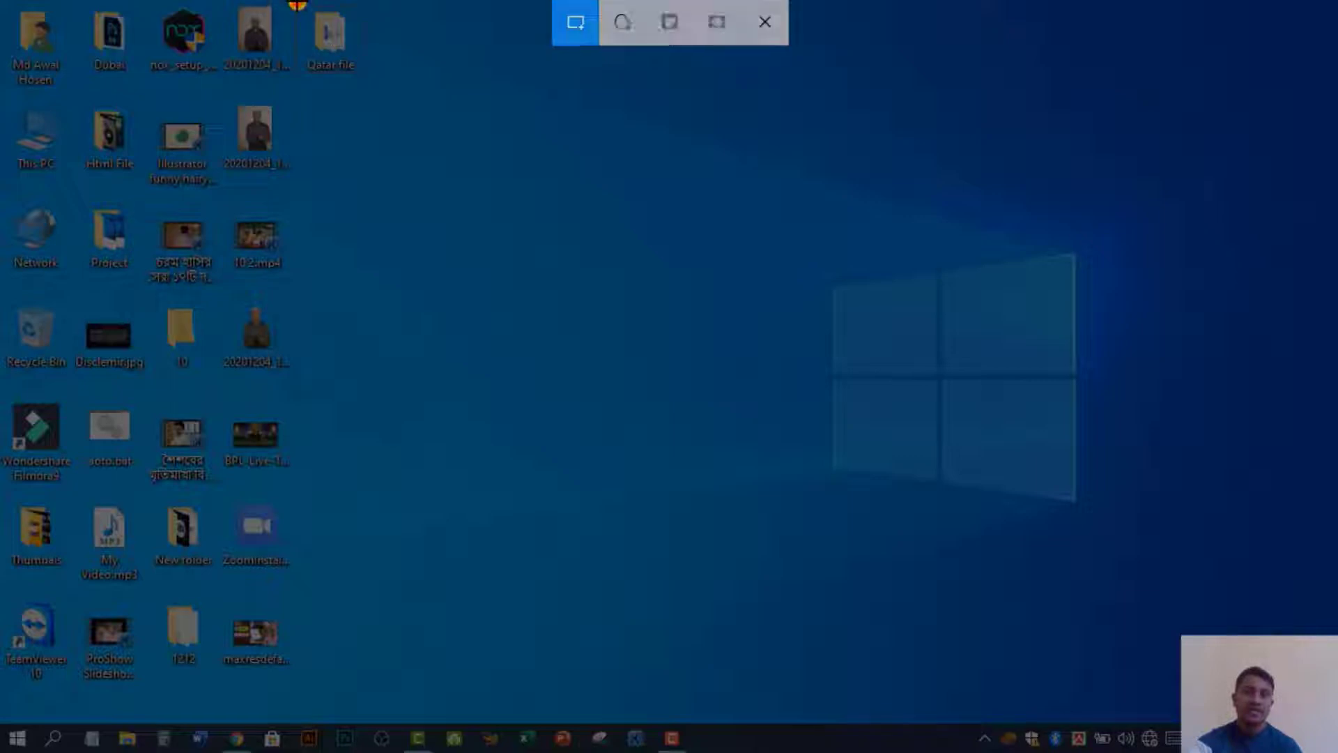
left_click_drag(297, 2, 1117, 522)
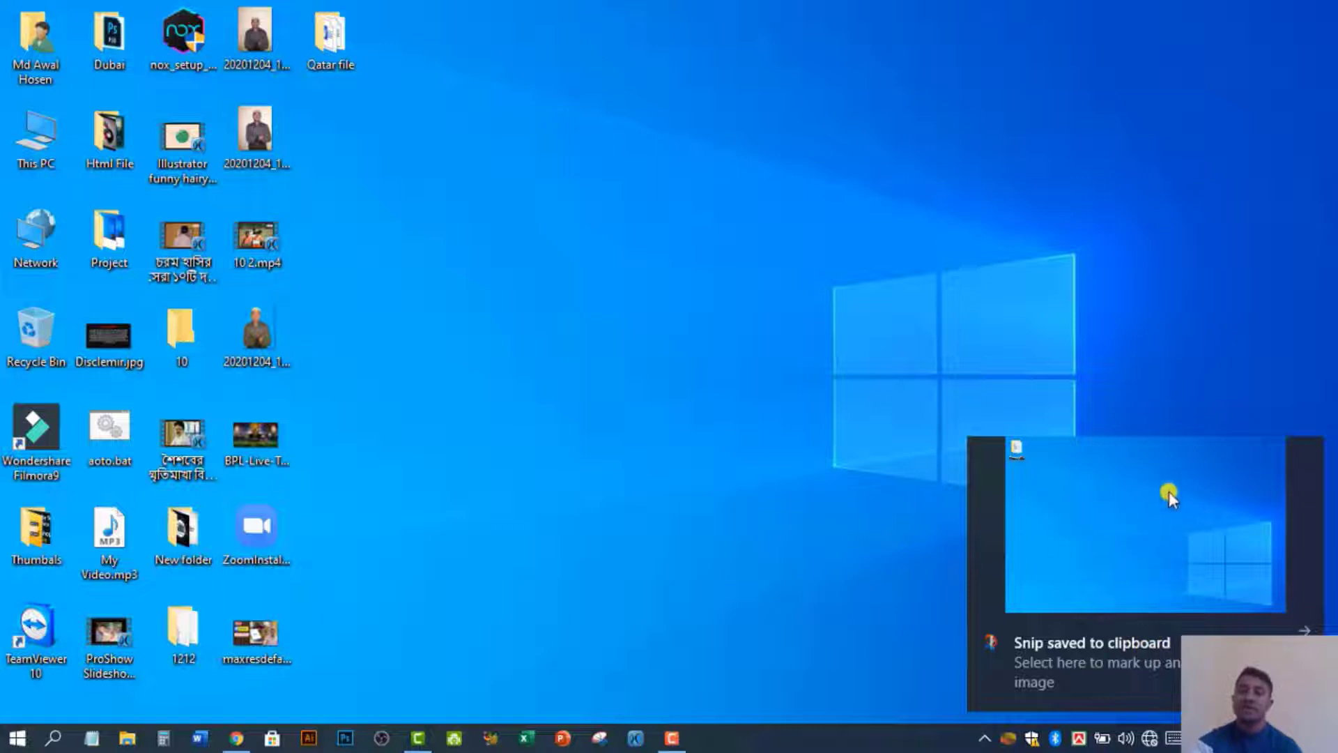
left_click(1147, 543)
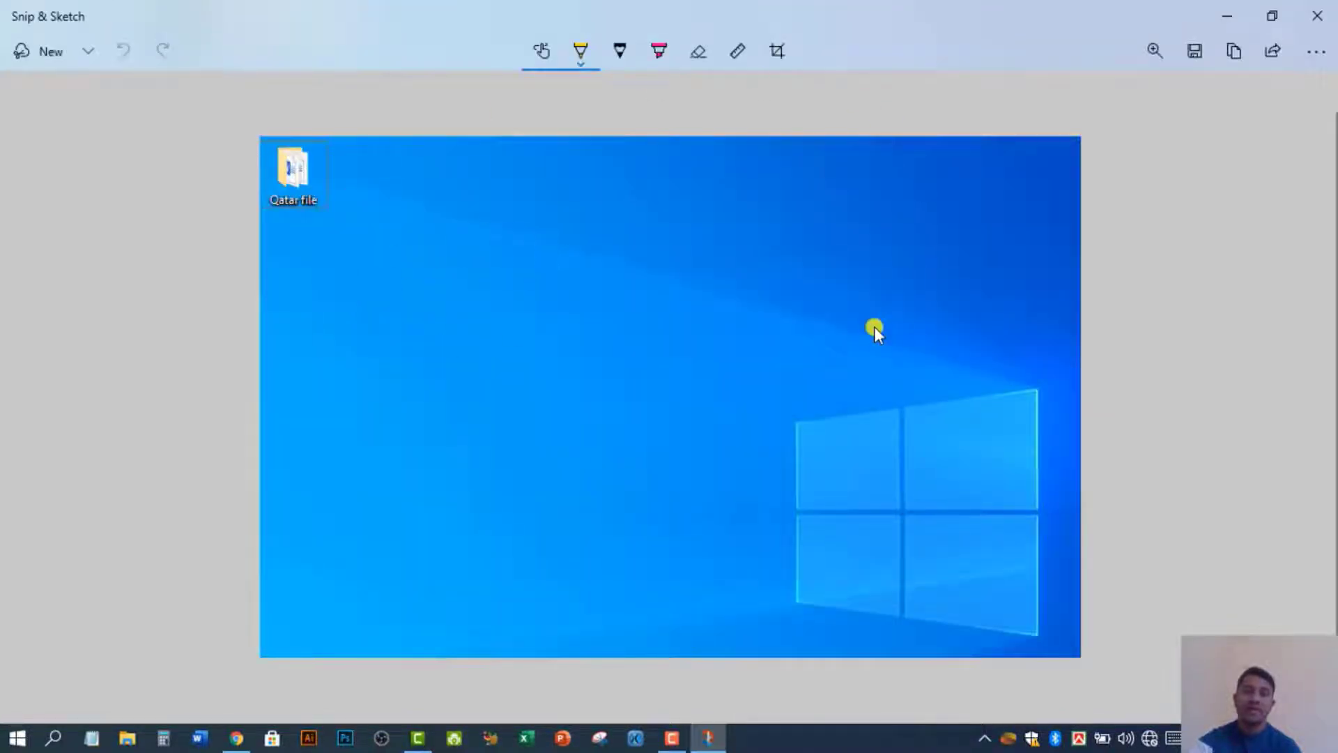
Draw two freehand looping black strokes across the snip, then close it without saving.
left_click(620, 51)
mouse_move(582, 258)
left_mouse_down()
mouse_move(727, 280)
mouse_move(713, 388)
mouse_move(901, 315)
left_mouse_up()
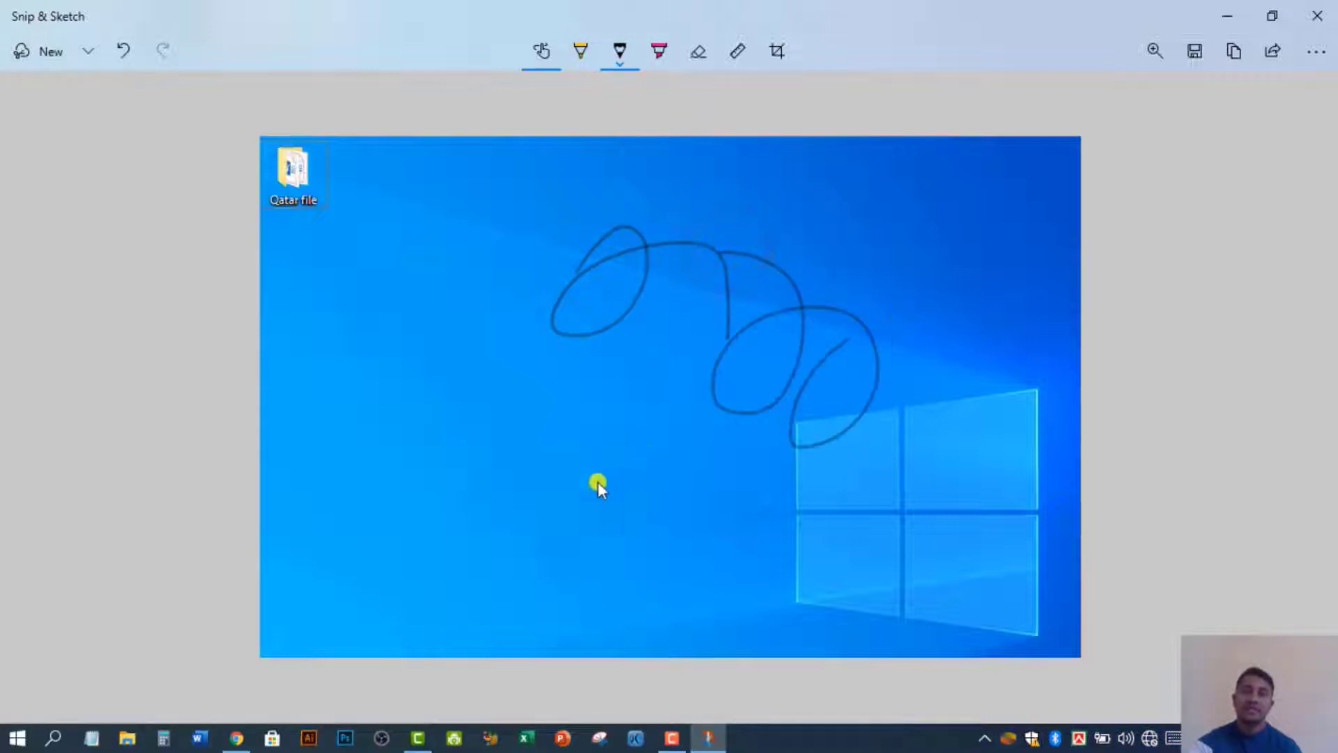
mouse_move(479, 457)
left_mouse_down()
mouse_move(553, 570)
mouse_move(684, 424)
mouse_move(1031, 332)
left_mouse_up()
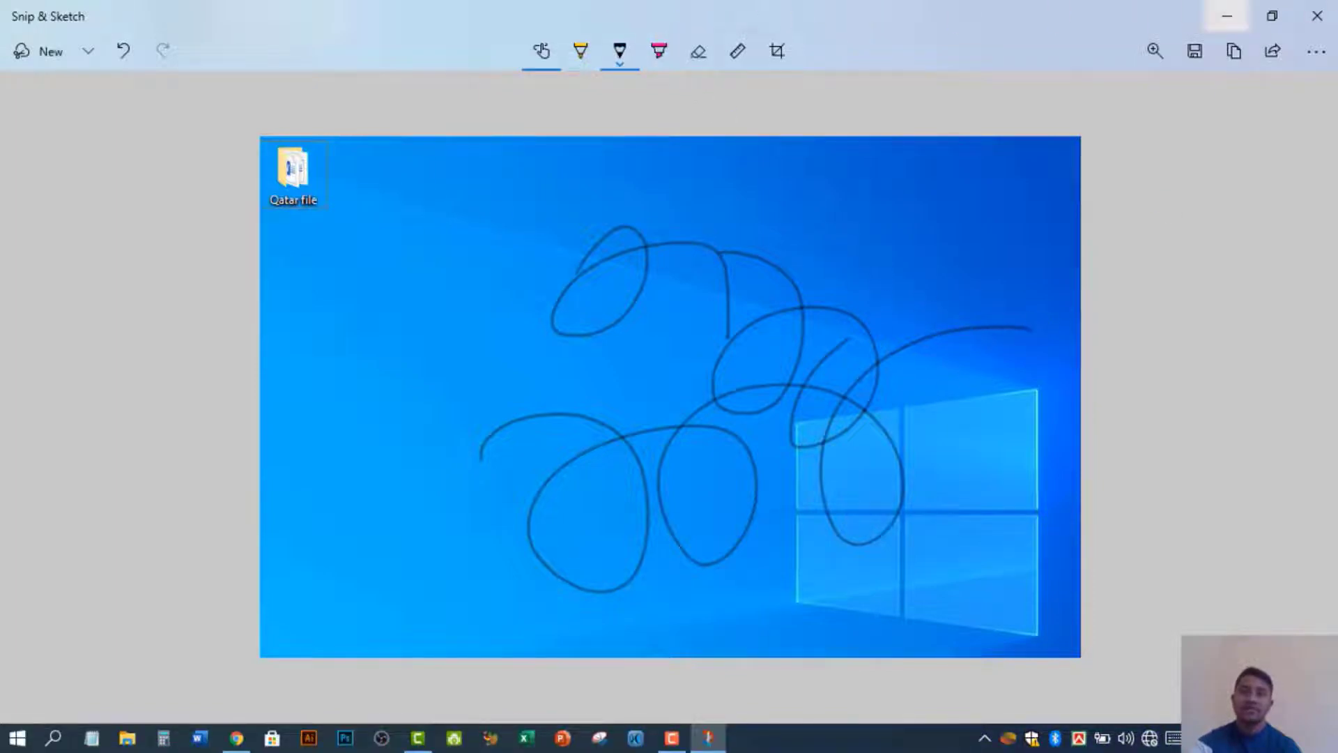
left_click(1316, 15)
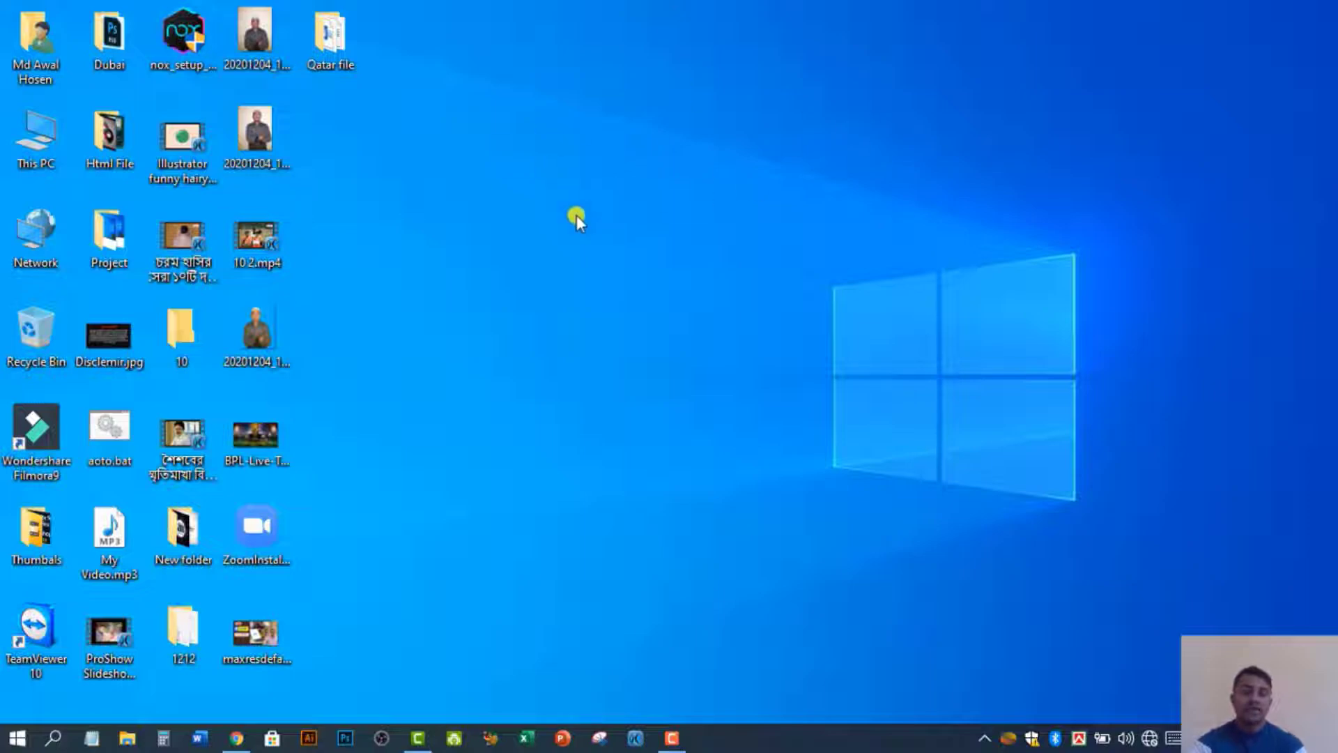
Capture a freeform snip around the Qatar file folder and Windows logo, view it in the snip editor, and close it.
key("super+shift+s")
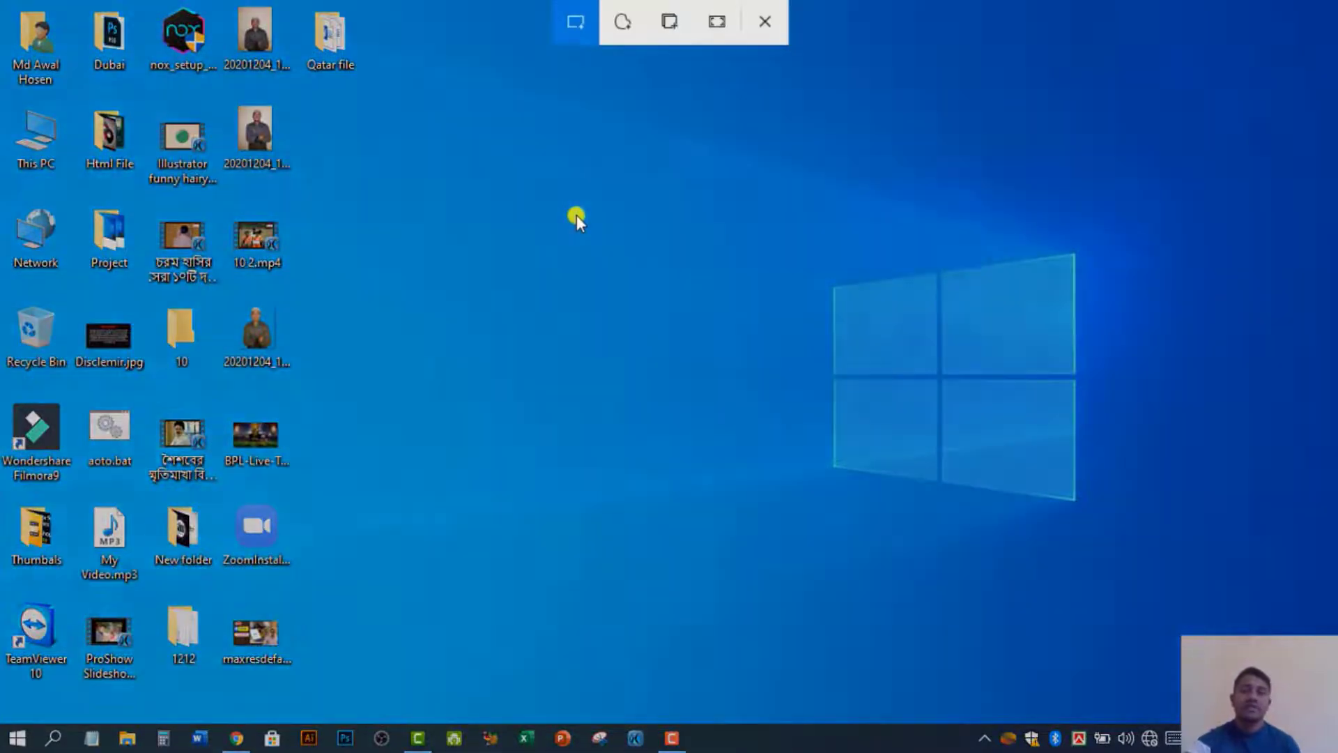
left_click(620, 25)
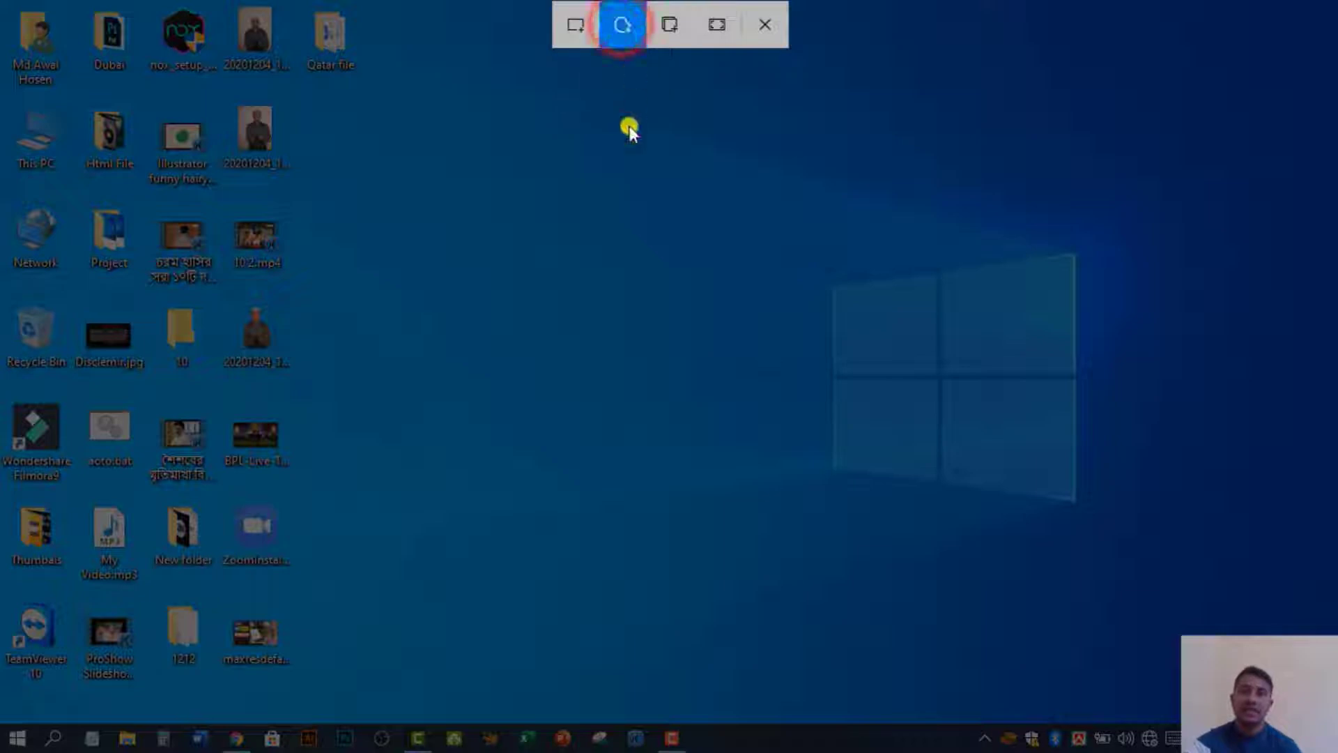
mouse_move(533, 211)
left_mouse_down()
mouse_move(561, 331)
mouse_move(830, 200)
mouse_move(1099, 353)
mouse_move(943, 610)
mouse_move(625, 561)
mouse_move(752, 302)
mouse_move(586, 75)
mouse_move(511, 191)
mouse_move(535, 212)
left_mouse_up()
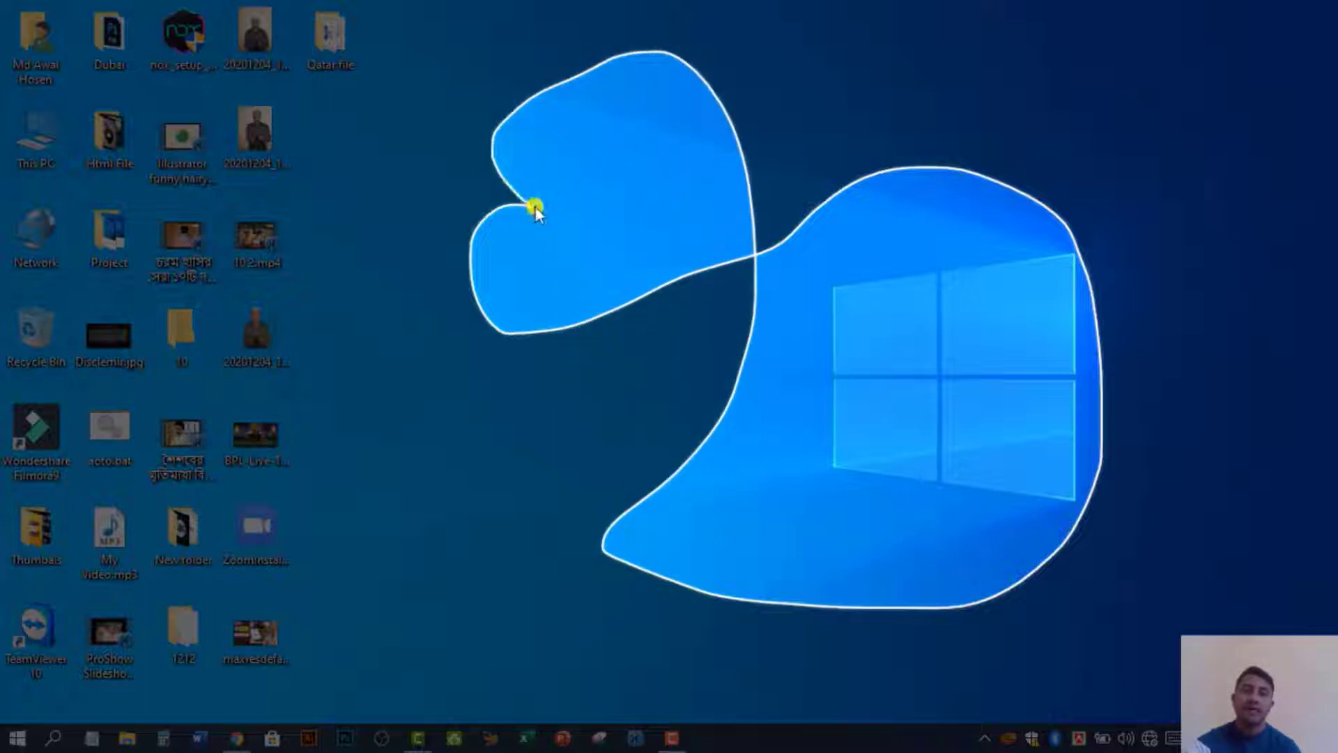
mouse_move(437, 120)
left_mouse_down()
mouse_move(336, 165)
mouse_move(348, 288)
mouse_move(272, 15)
mouse_move(334, 9)
mouse_move(478, 135)
mouse_move(528, 207)
left_mouse_up()
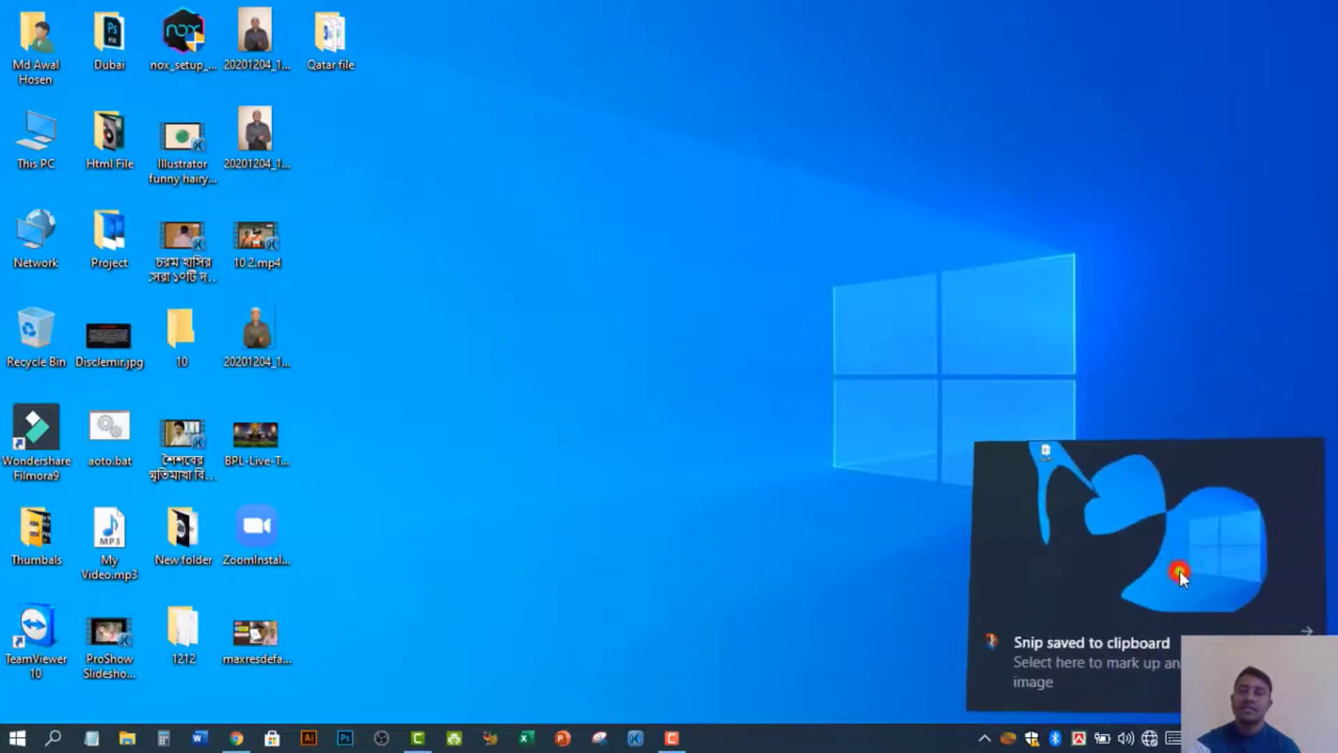
left_click(1179, 569)
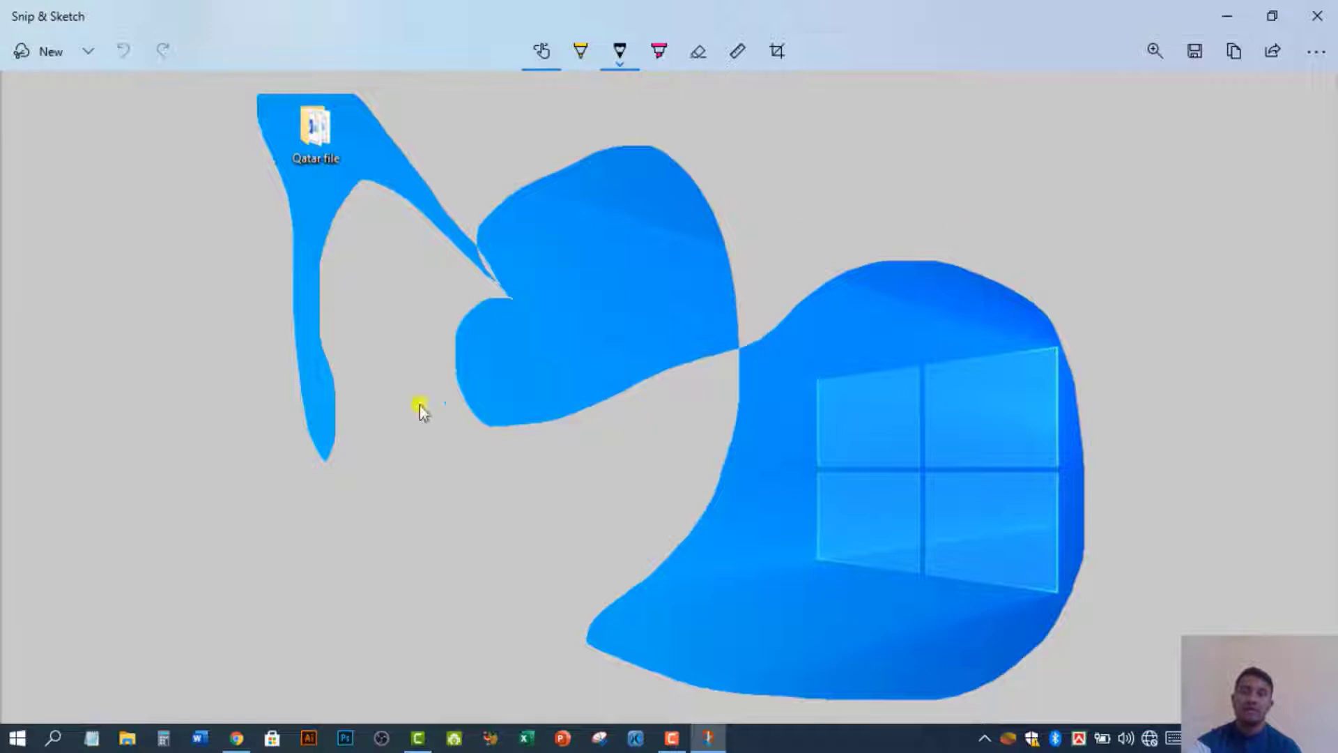
left_click(1317, 15)
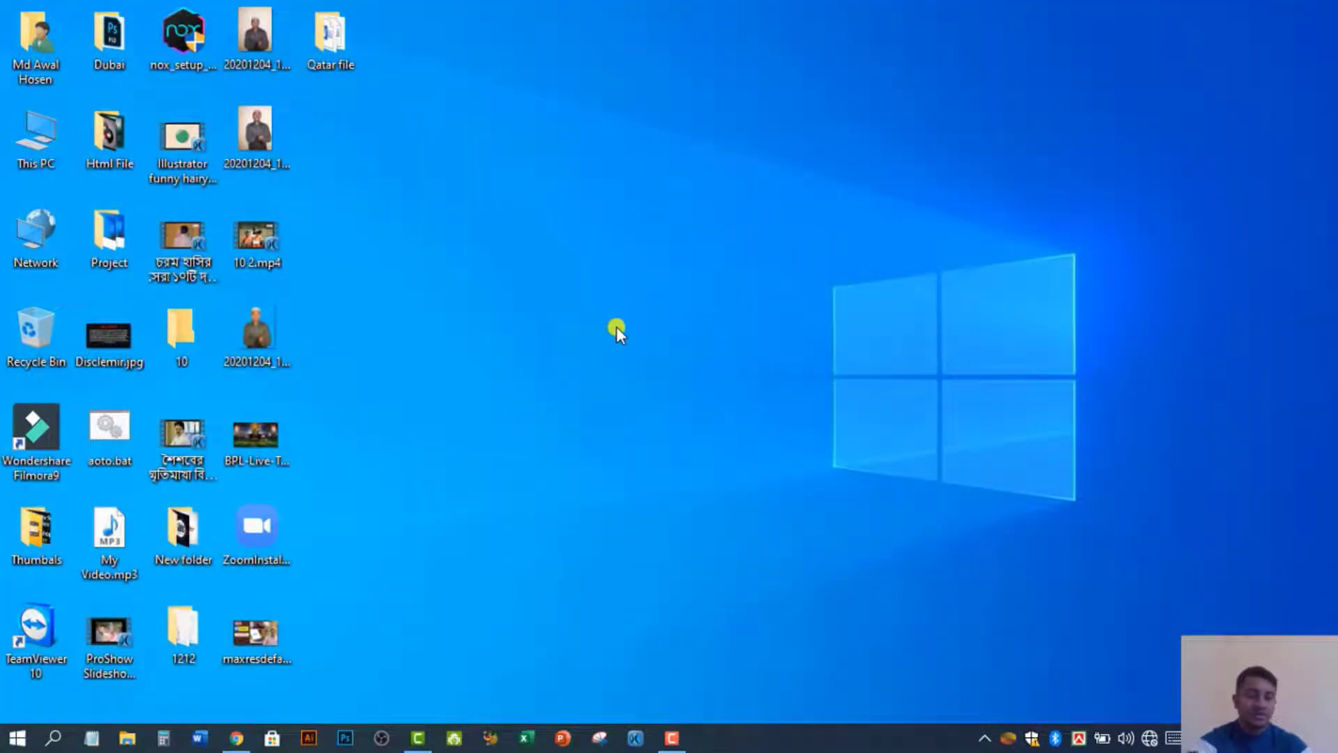
Capture a fullscreen snip of the desktop, view it in the snip editor, and close it.
key("super+shift+s")
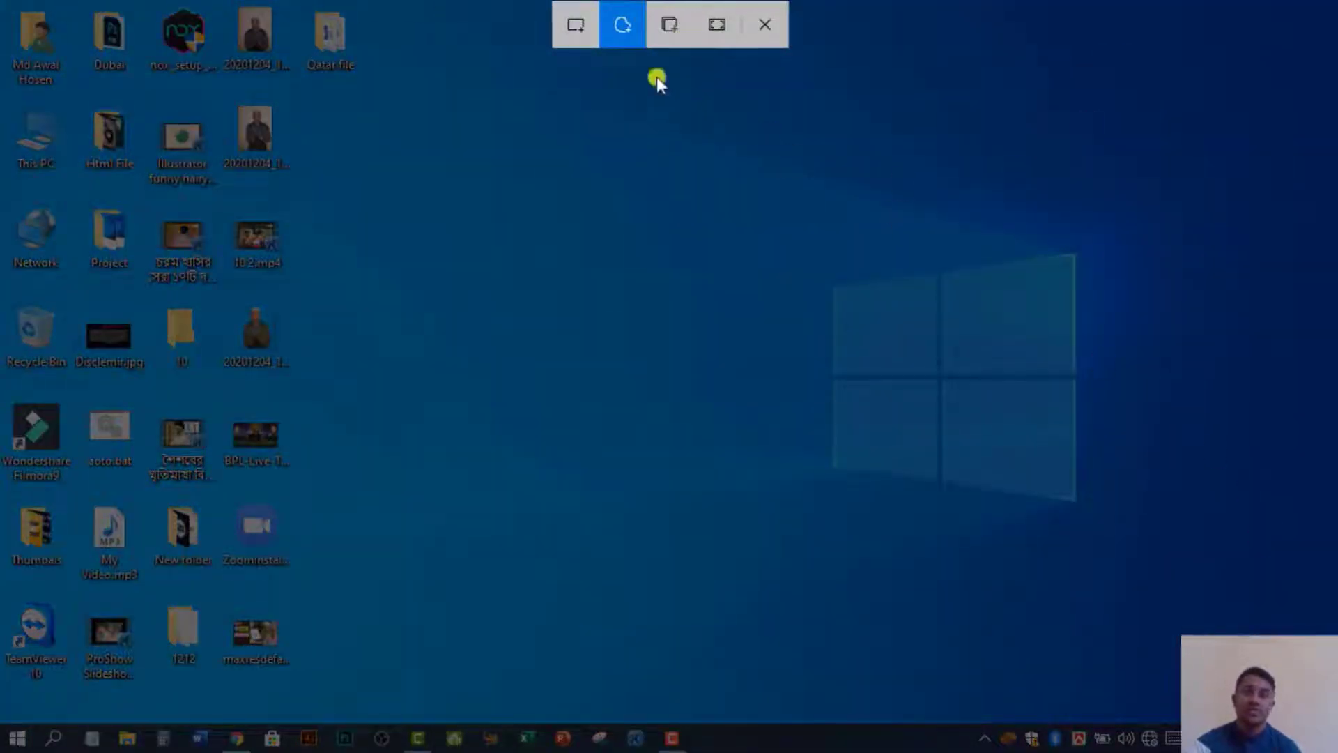
left_click(664, 33)
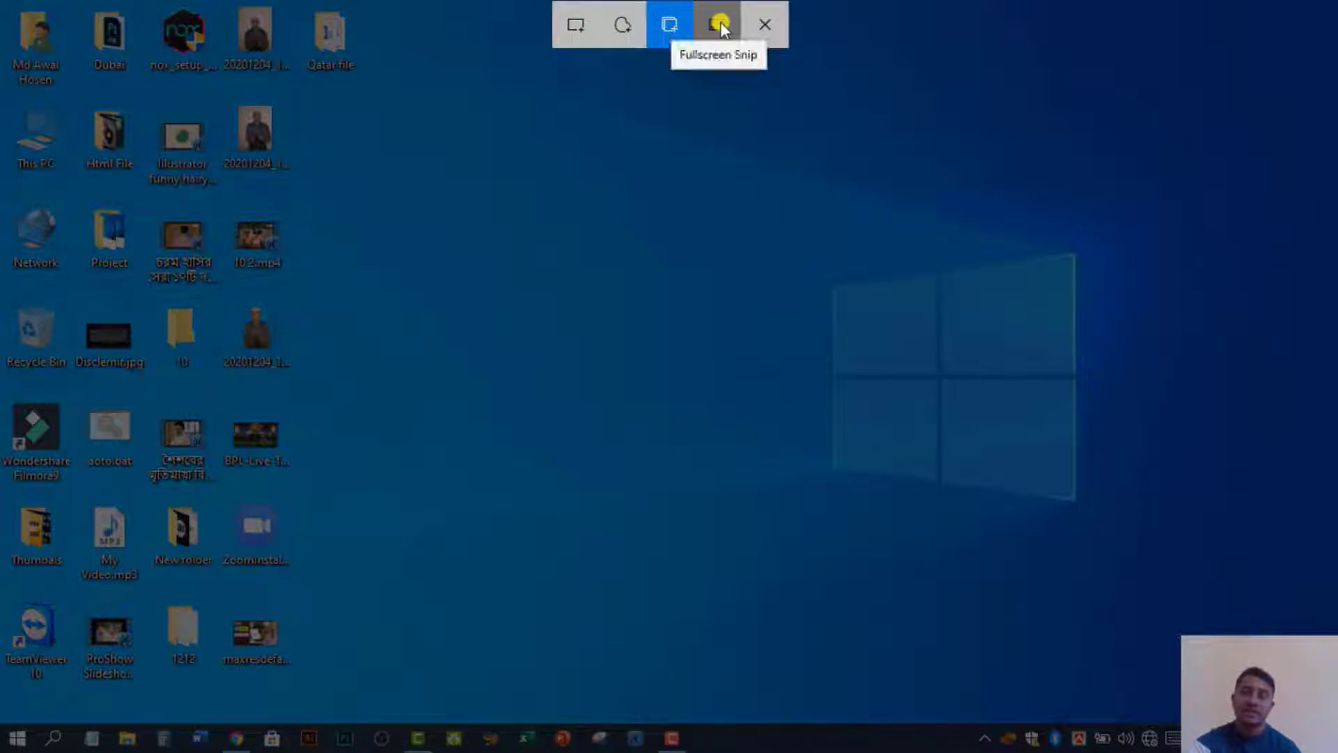
left_click(719, 25)
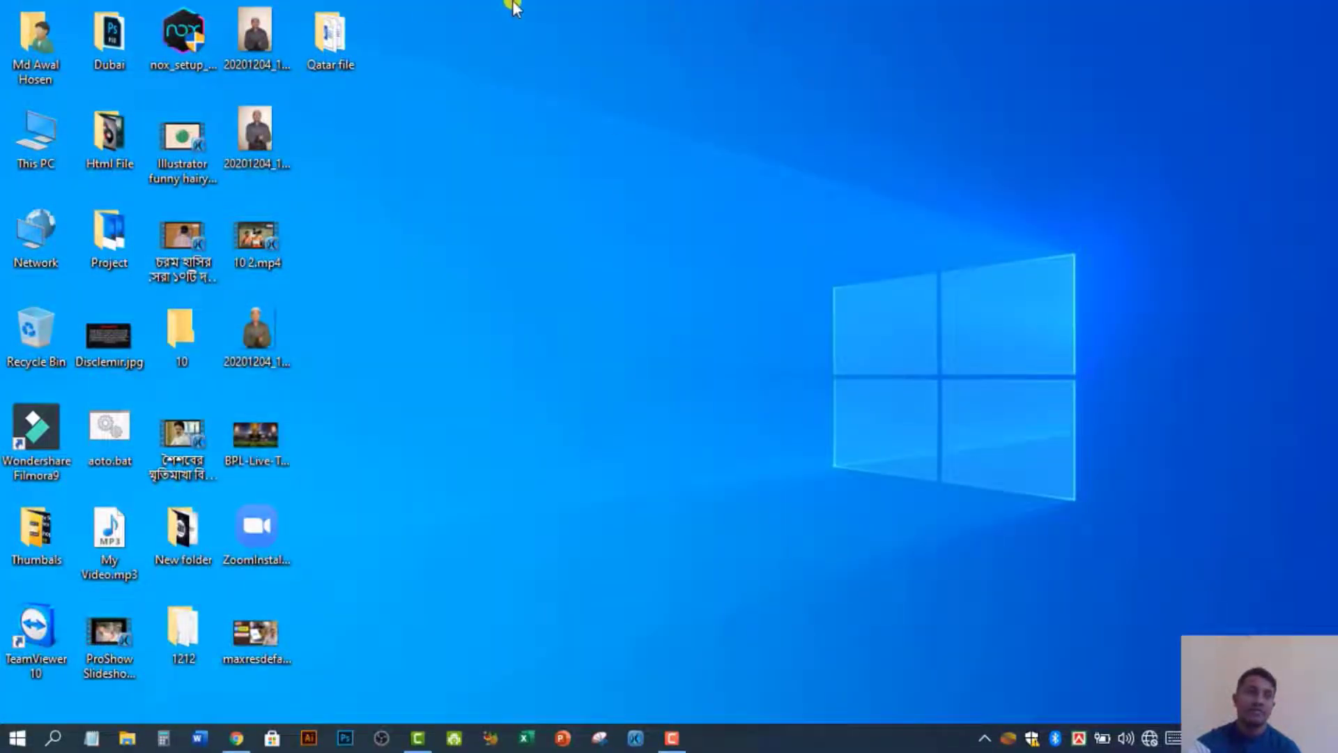
left_click(1170, 537)
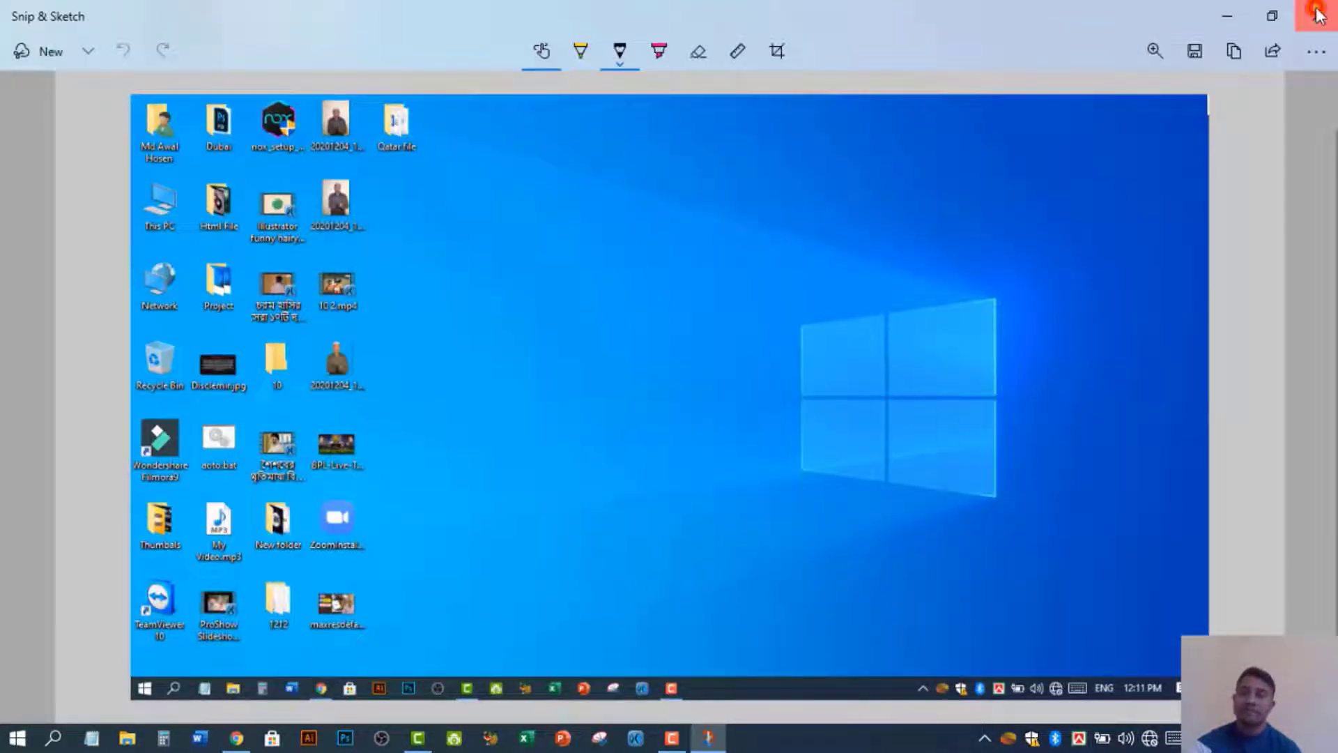
left_click(1317, 15)
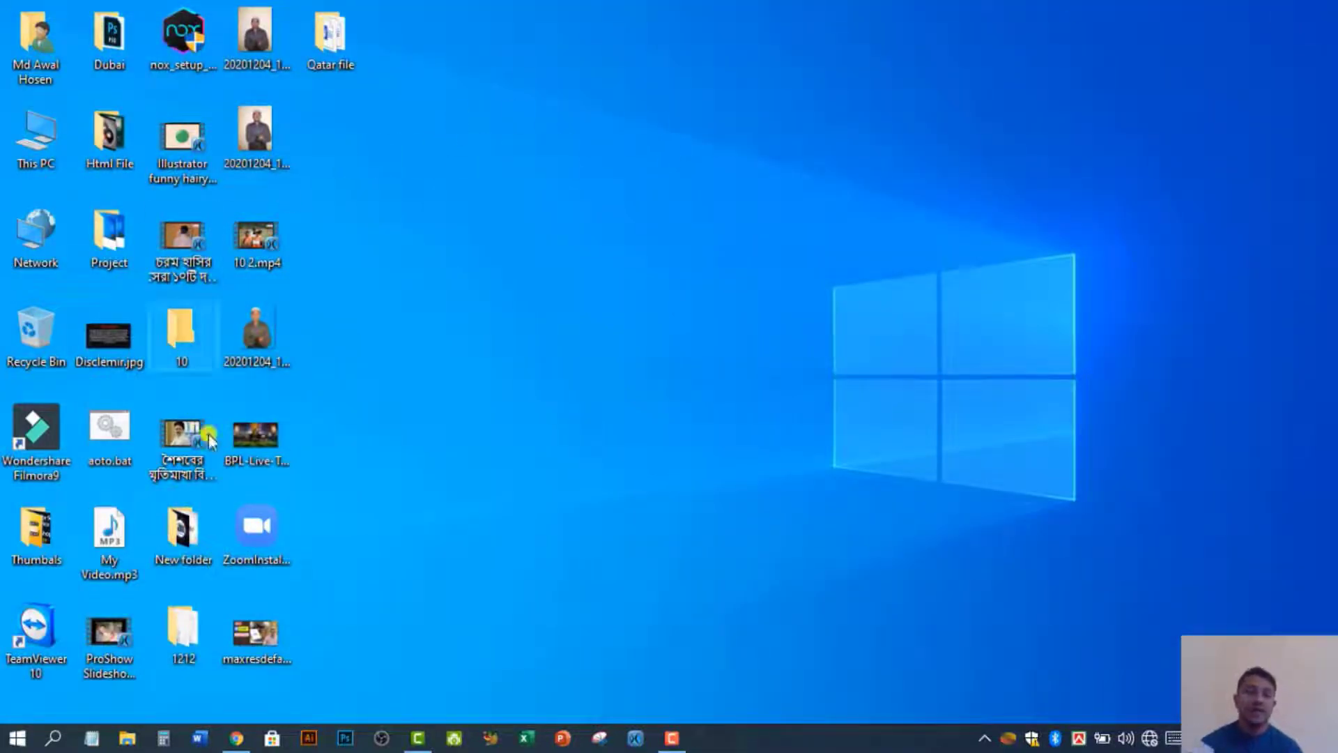
Switch to Chrome, capture a rectangular snip of the green-background government seal in the image results, view it in the snip editor, and close it.
left_click(236, 737)
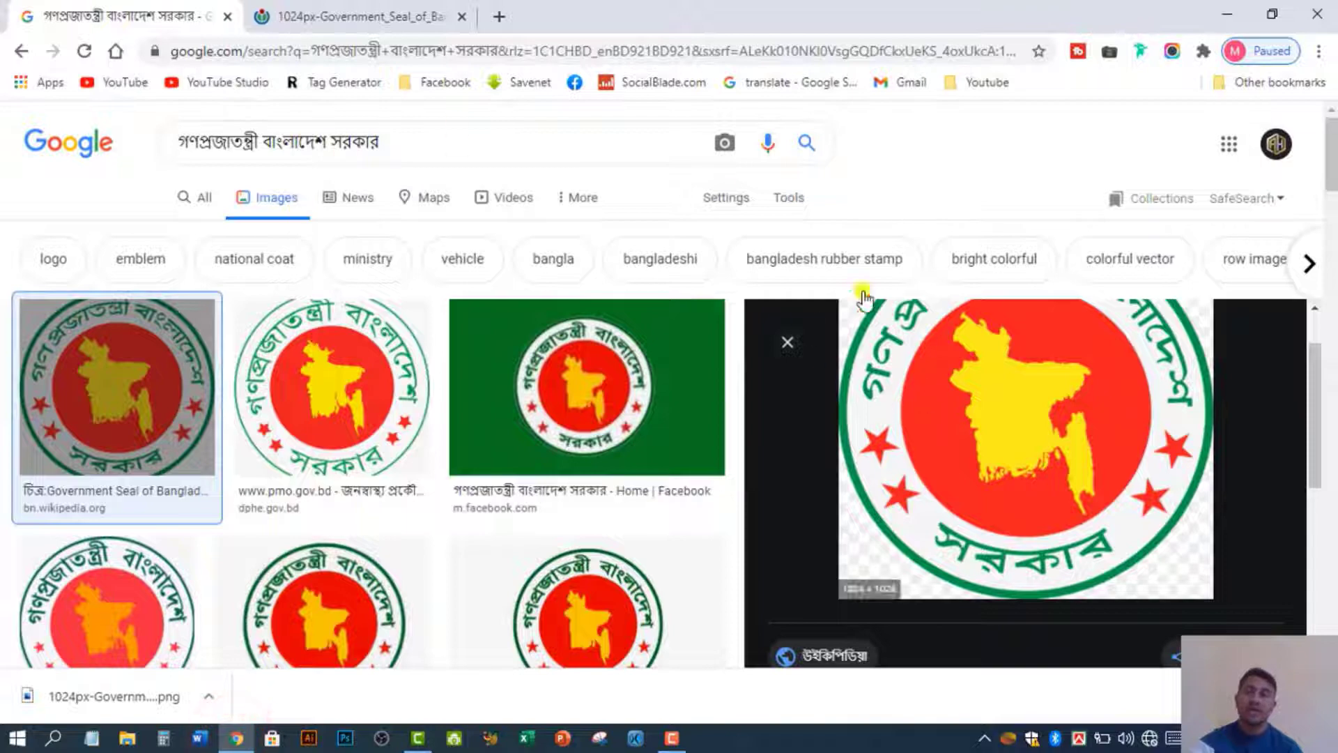
scroll(640, 438, "down", 2)
scroll(640, 438, "down", 5)
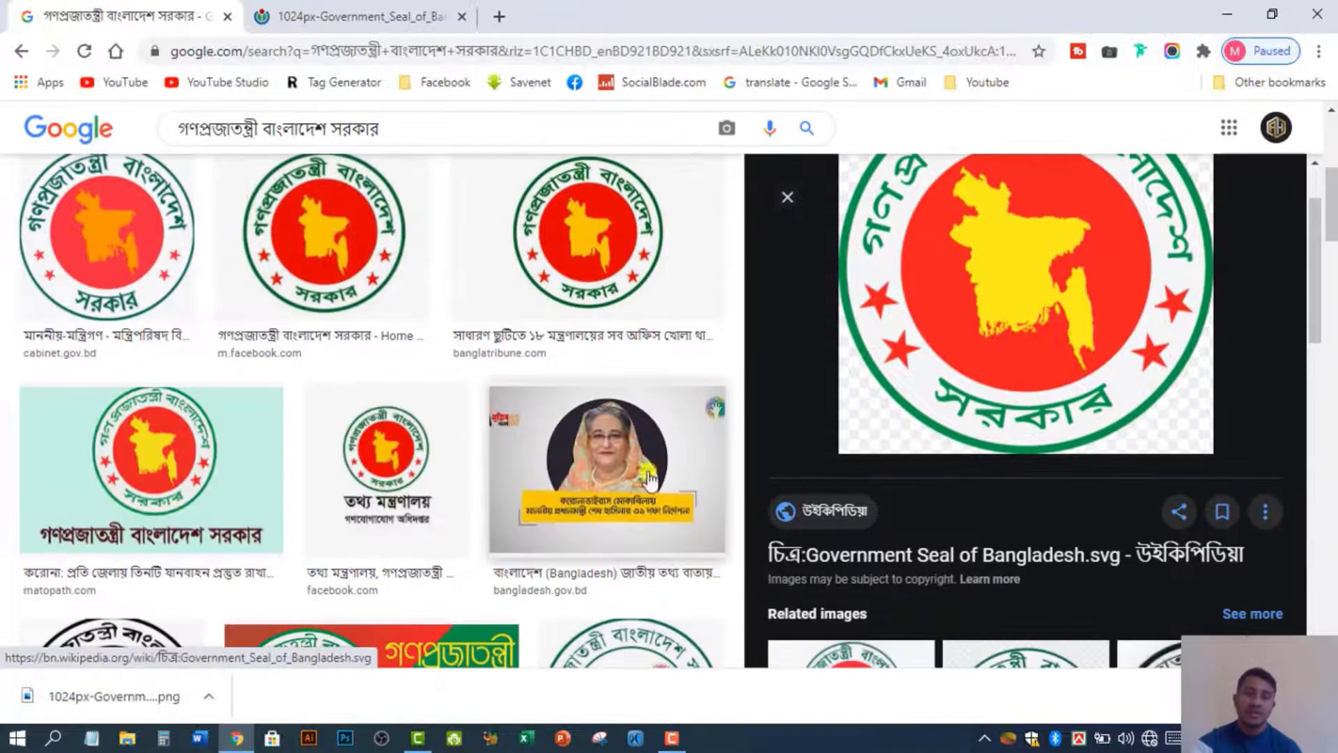
scroll(540, 411, "up", 7)
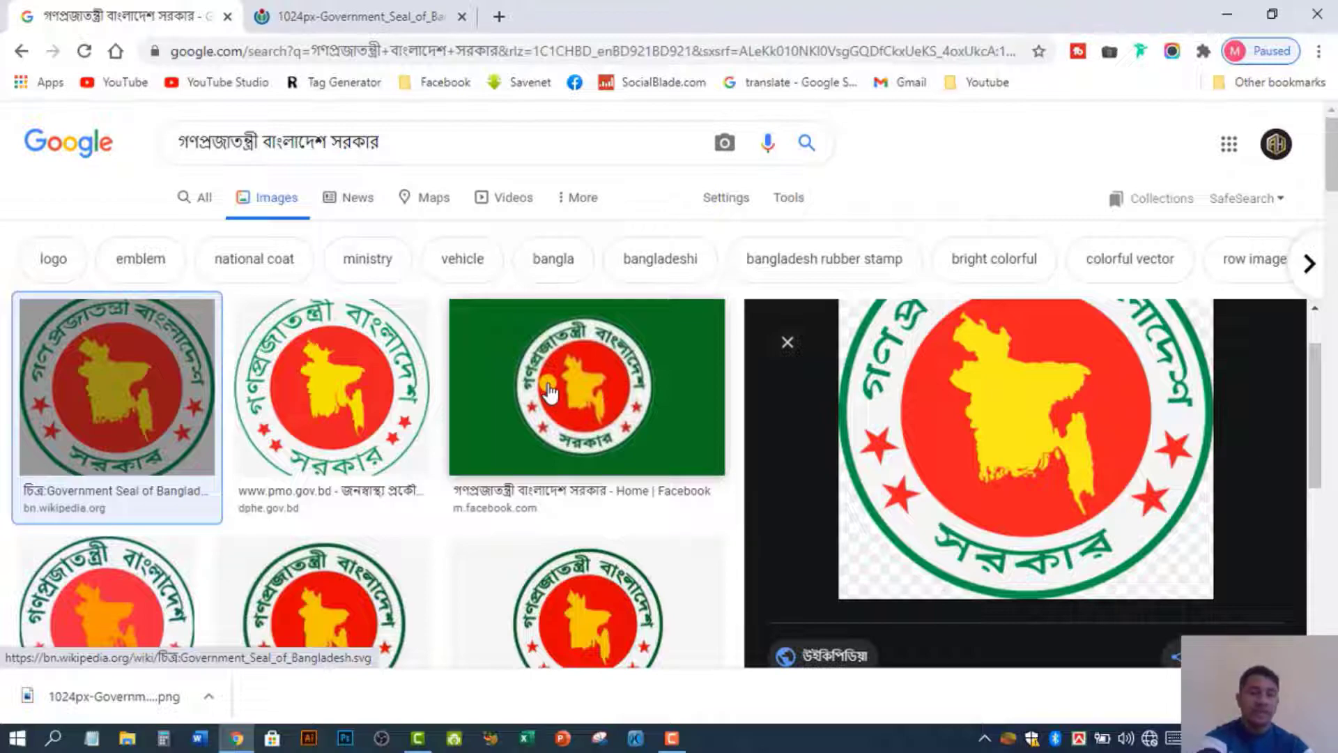
key("super+shift+s")
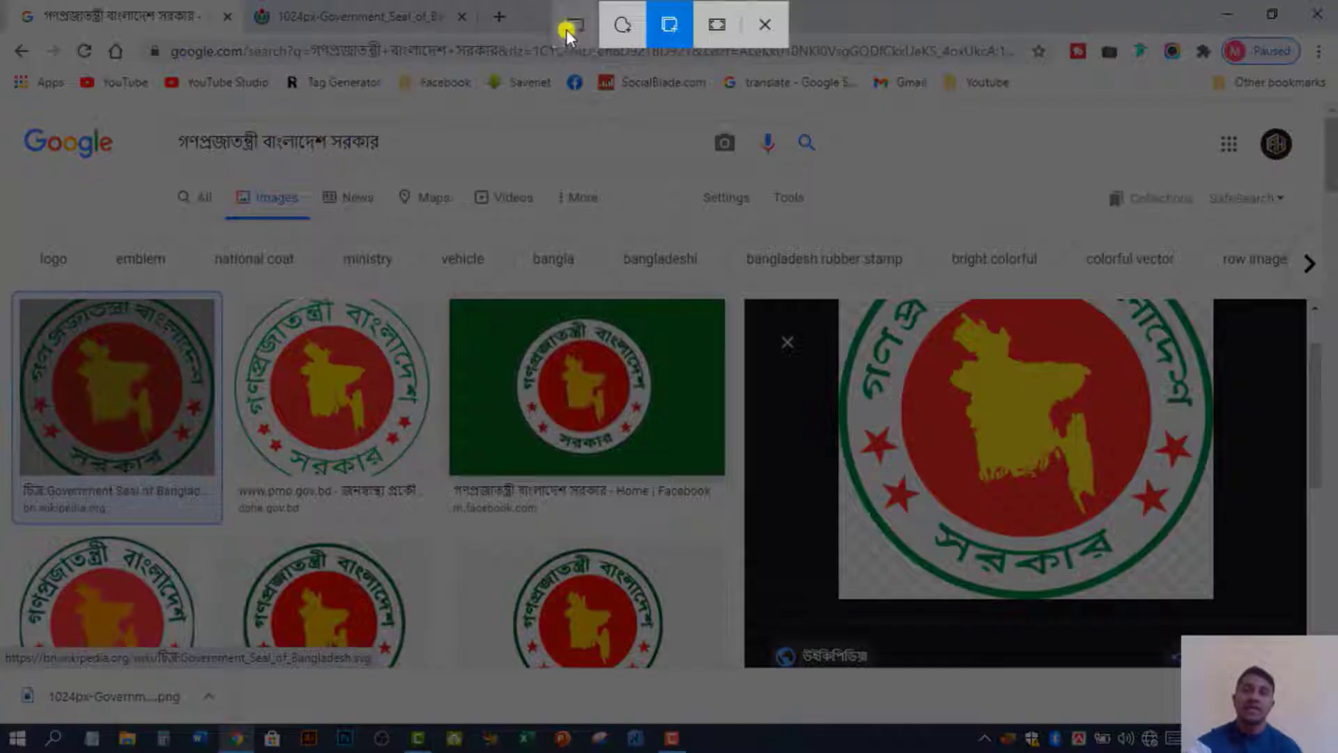
left_click(570, 26)
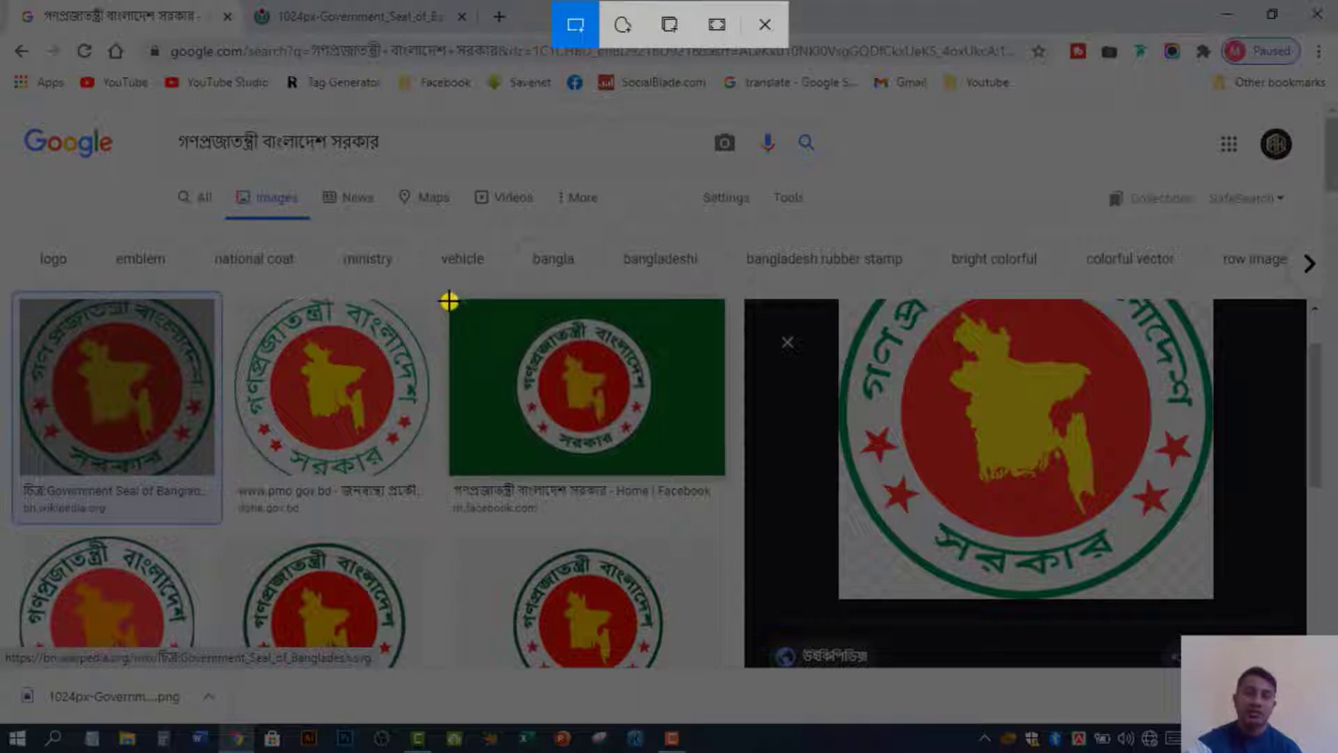
left_click_drag(449, 300, 725, 476)
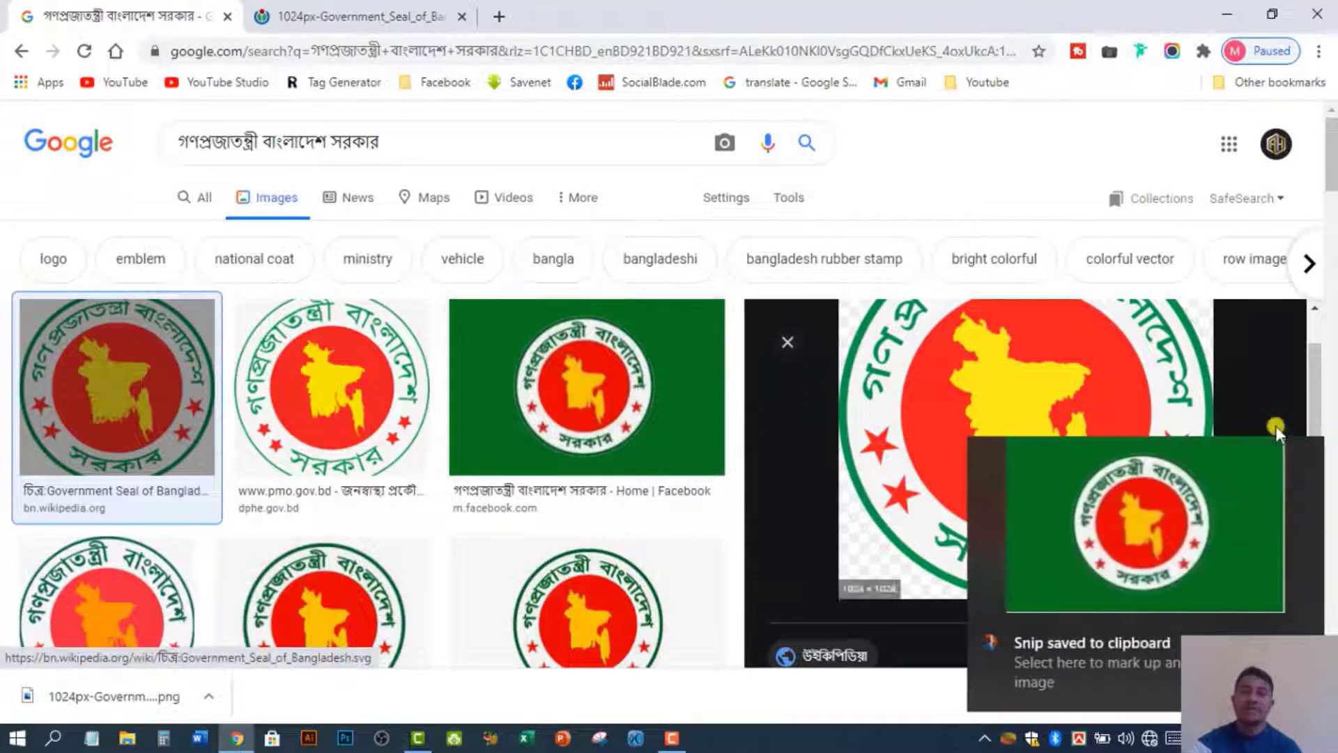
left_click(1183, 501)
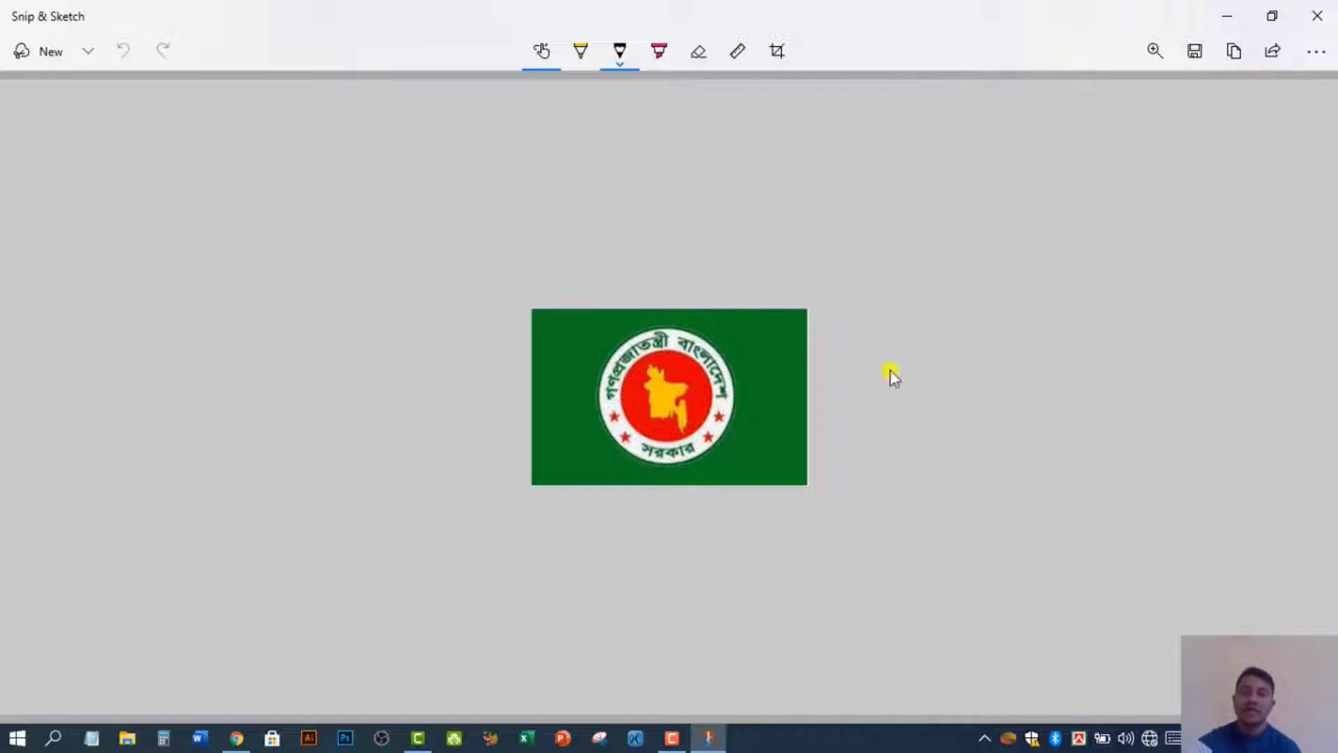
left_click(1317, 15)
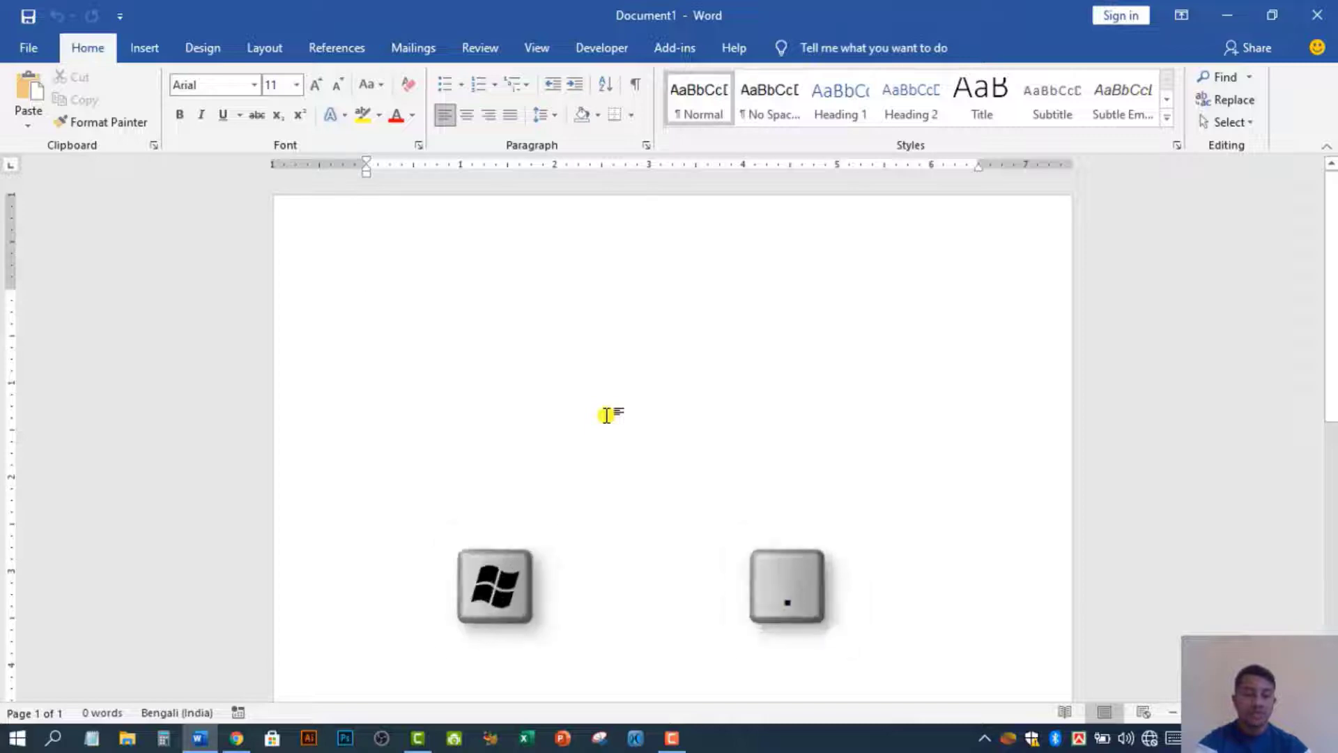
Insert the woman emoji into the blank Word document, moving the emoji picker clear of the text.
key("super+comma")
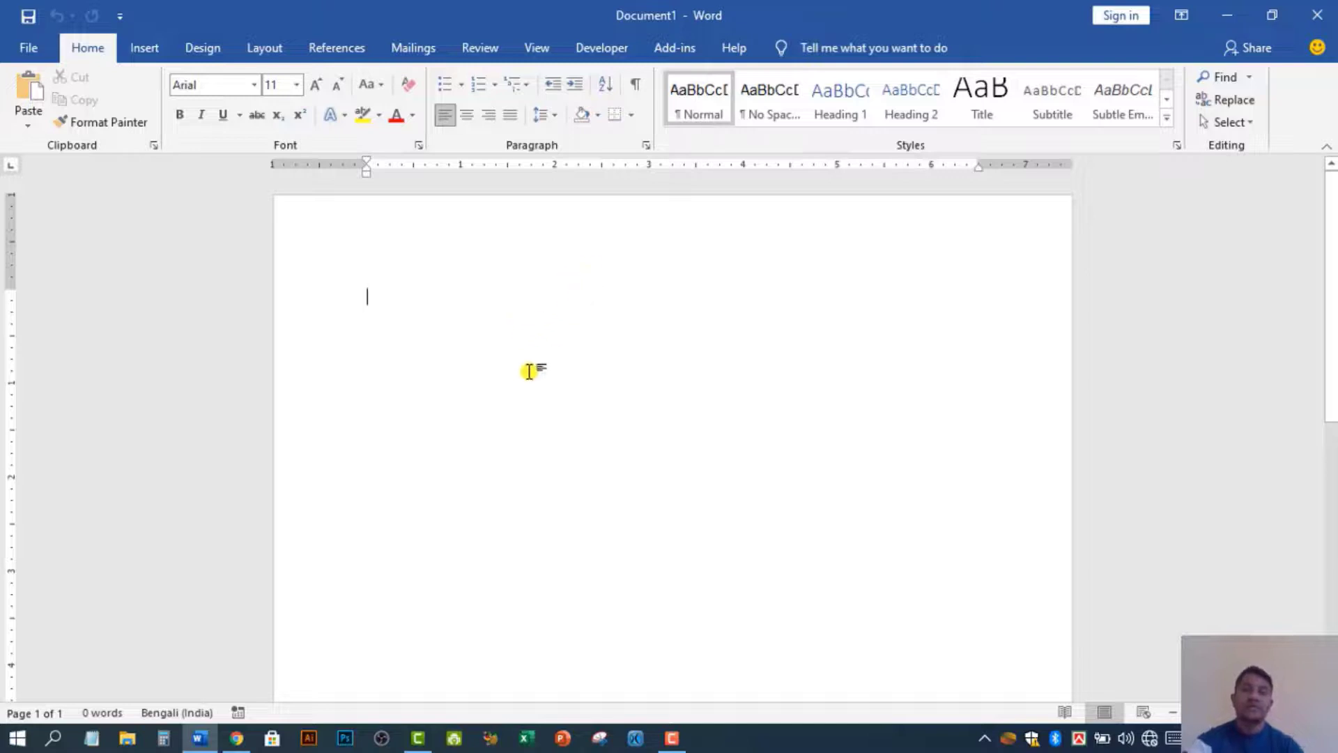
key("super+period")
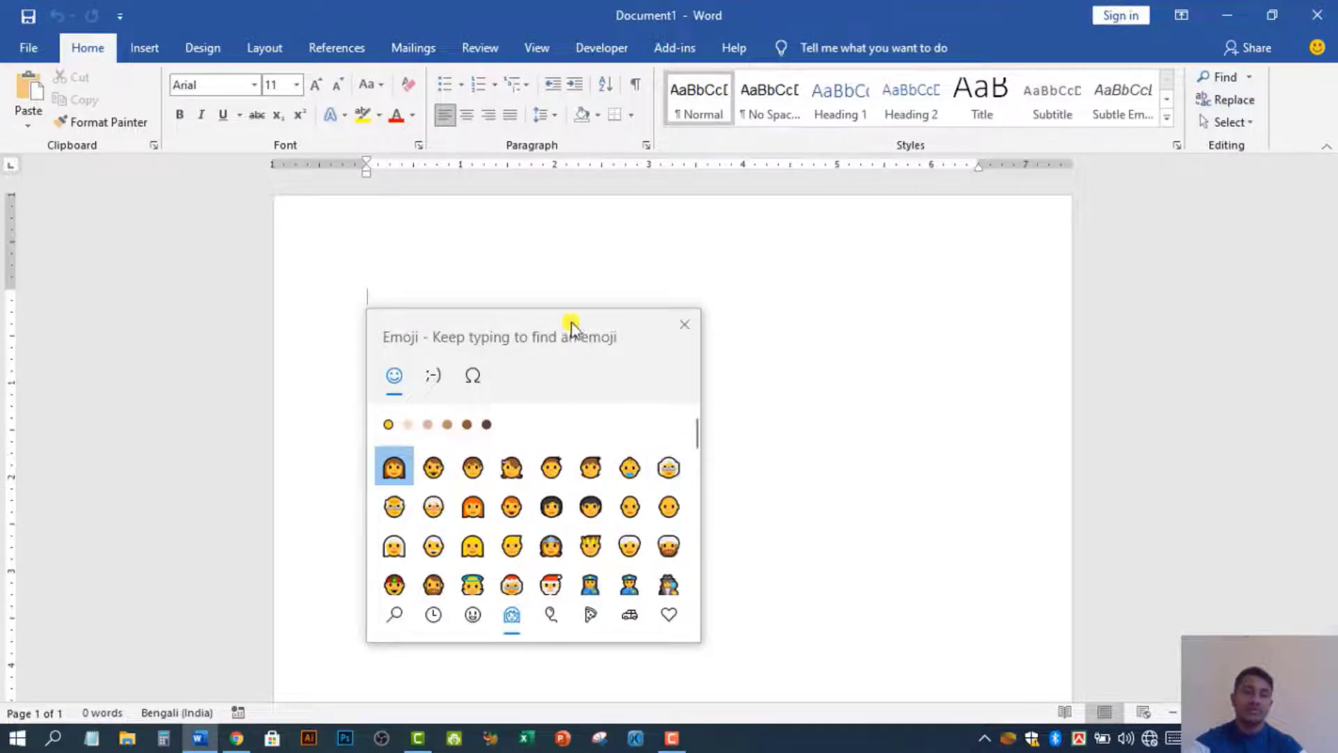
left_click_drag(570, 327, 1027, 226)
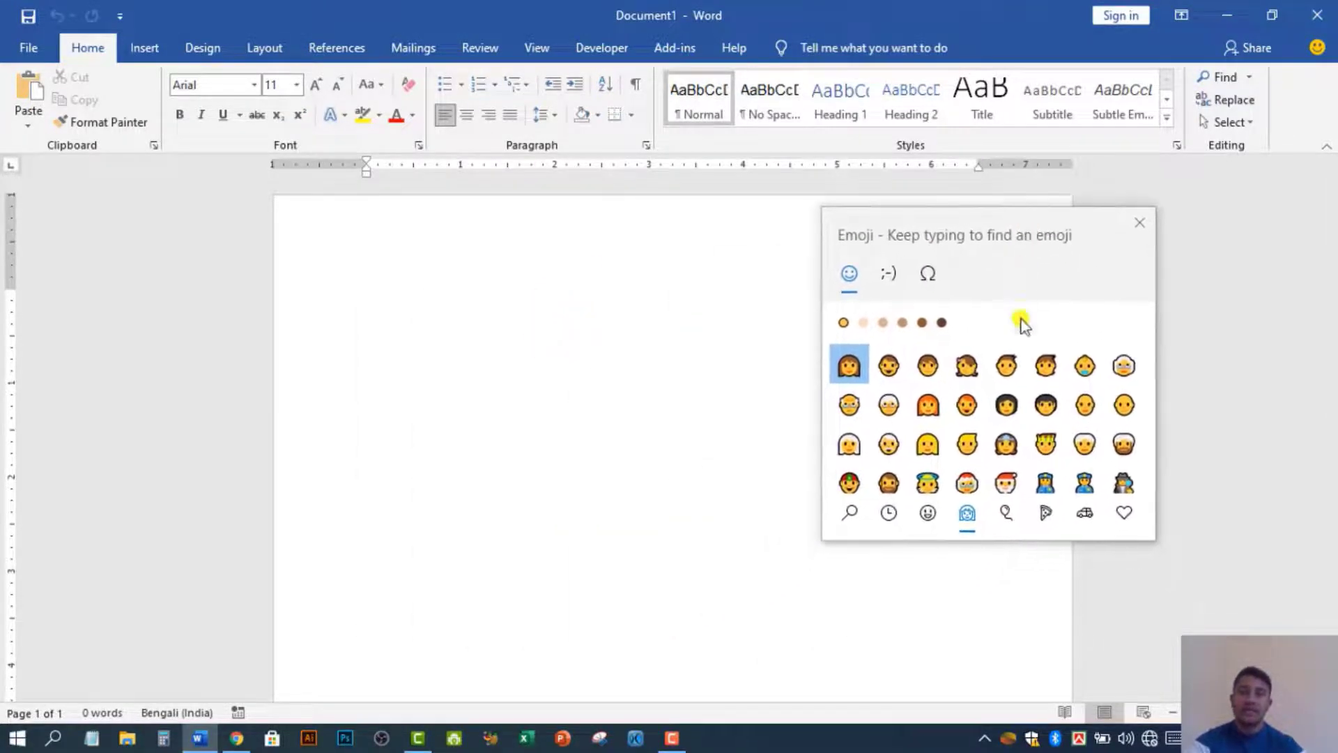
key("Return")
left_click(360, 331)
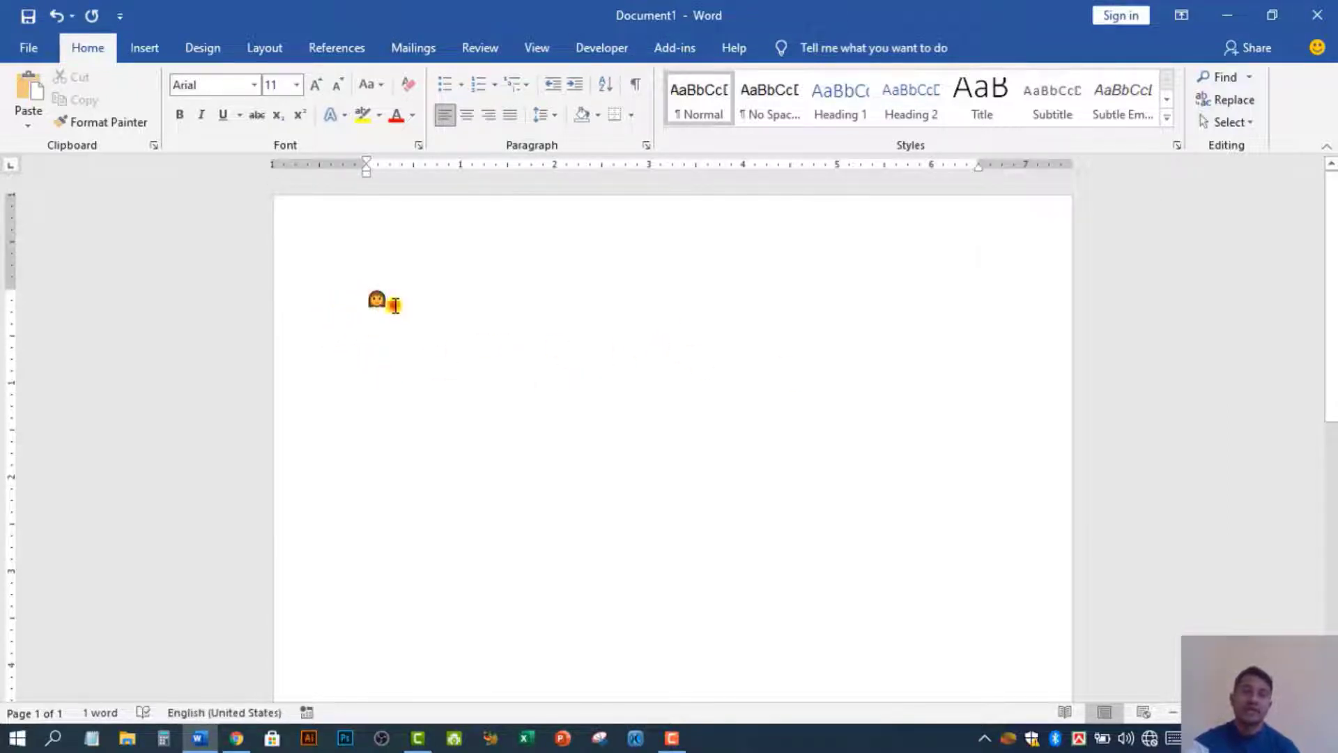
Replace the woman emoji in the document with a heart emoji and a thumbs-up emoji from the recently used set.
left_click_drag(384, 302, 328, 301)
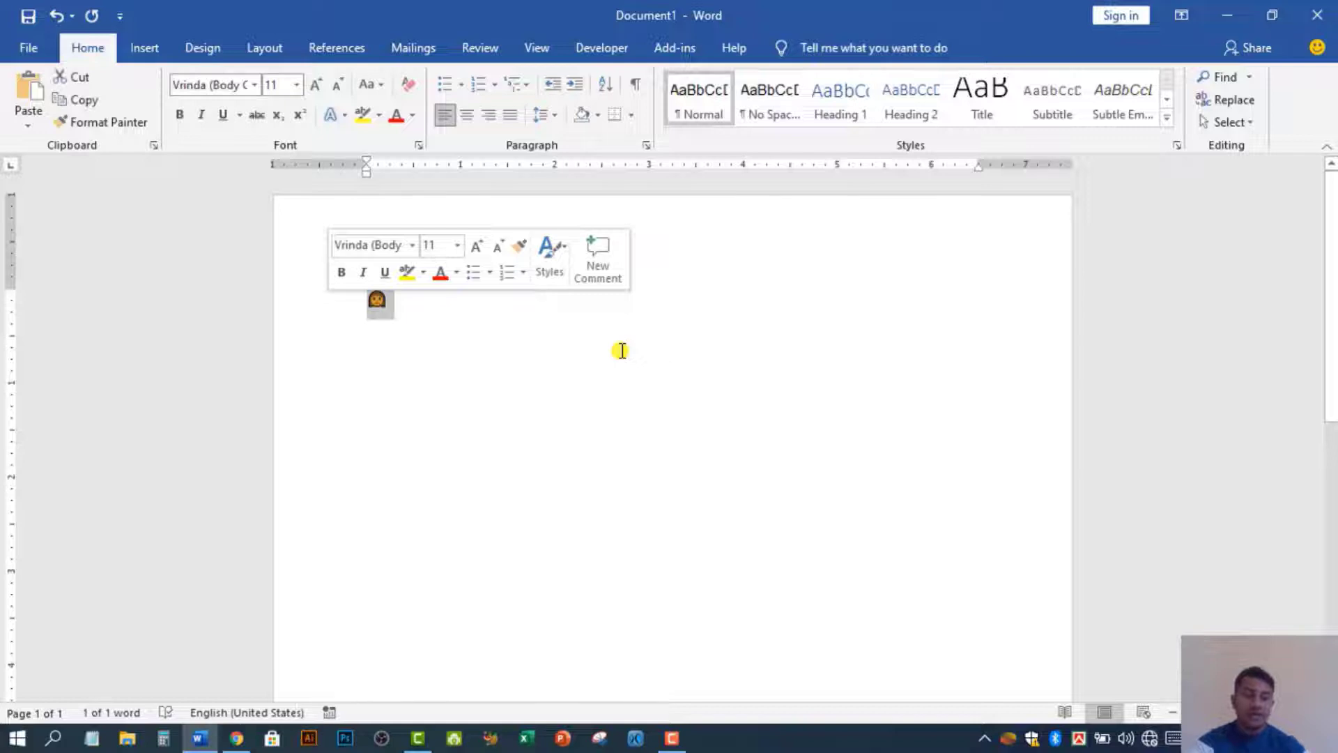
key("super+period")
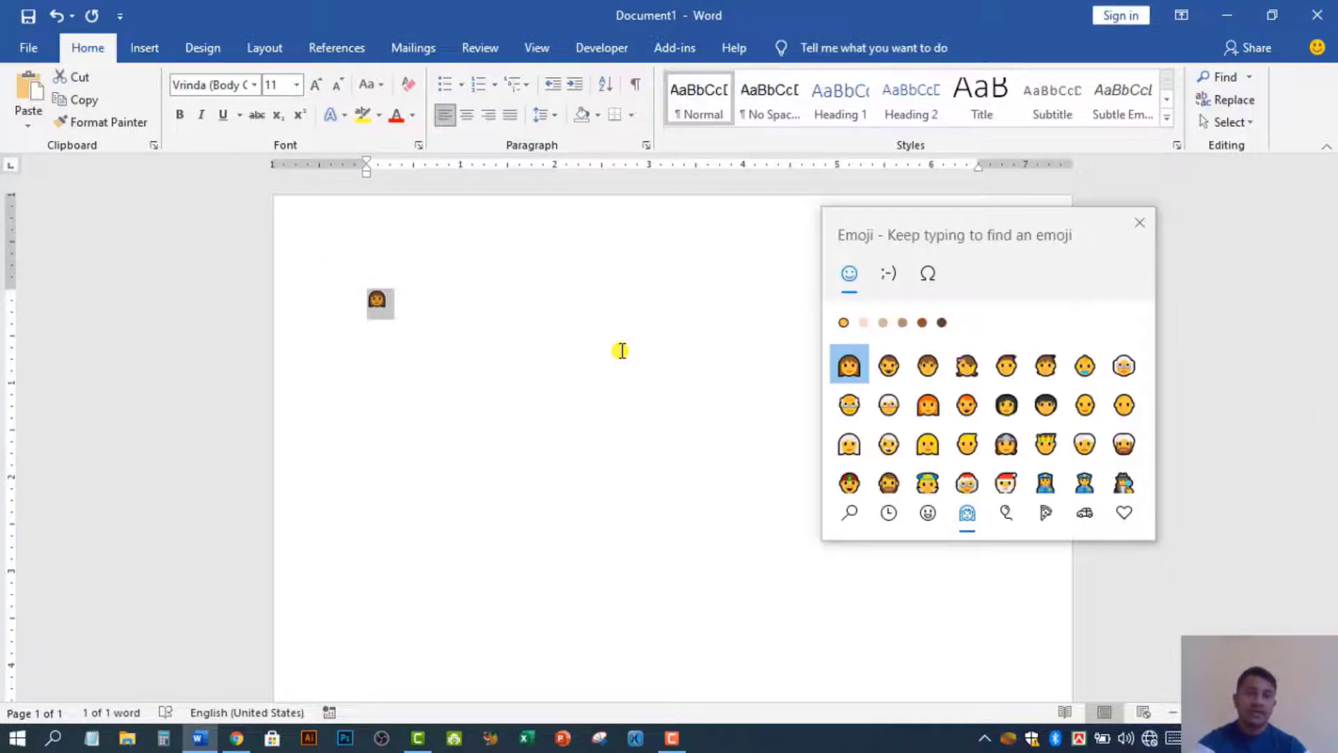
left_click(897, 279)
left_click(928, 520)
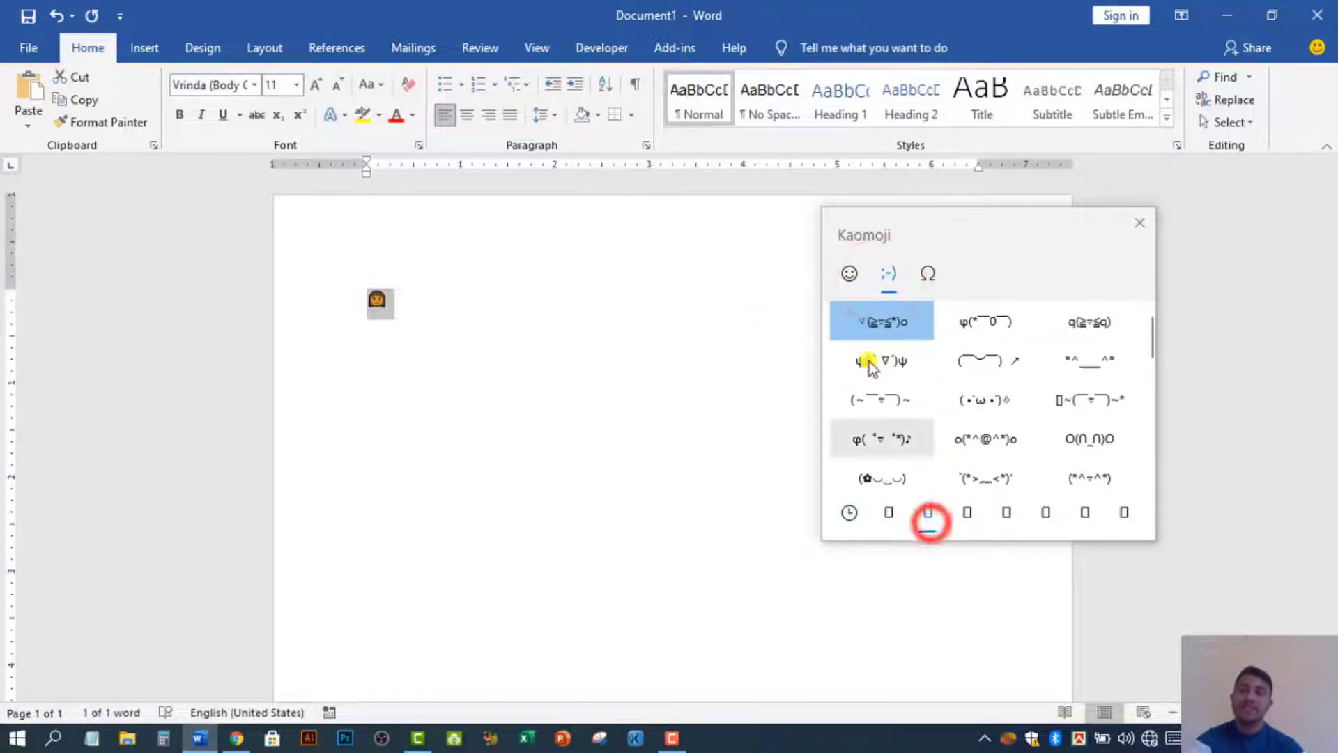
left_click(848, 274)
left_click(889, 516)
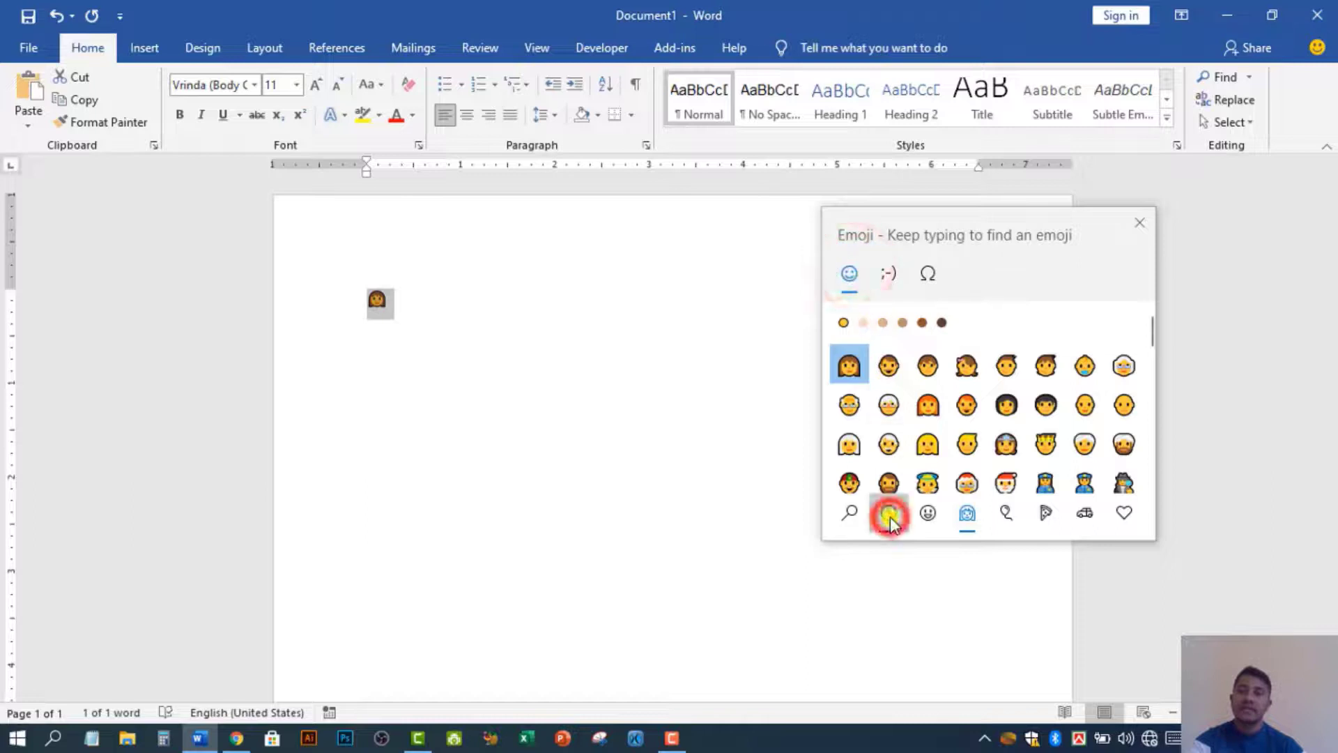
scroll(1055, 463, "down", 3)
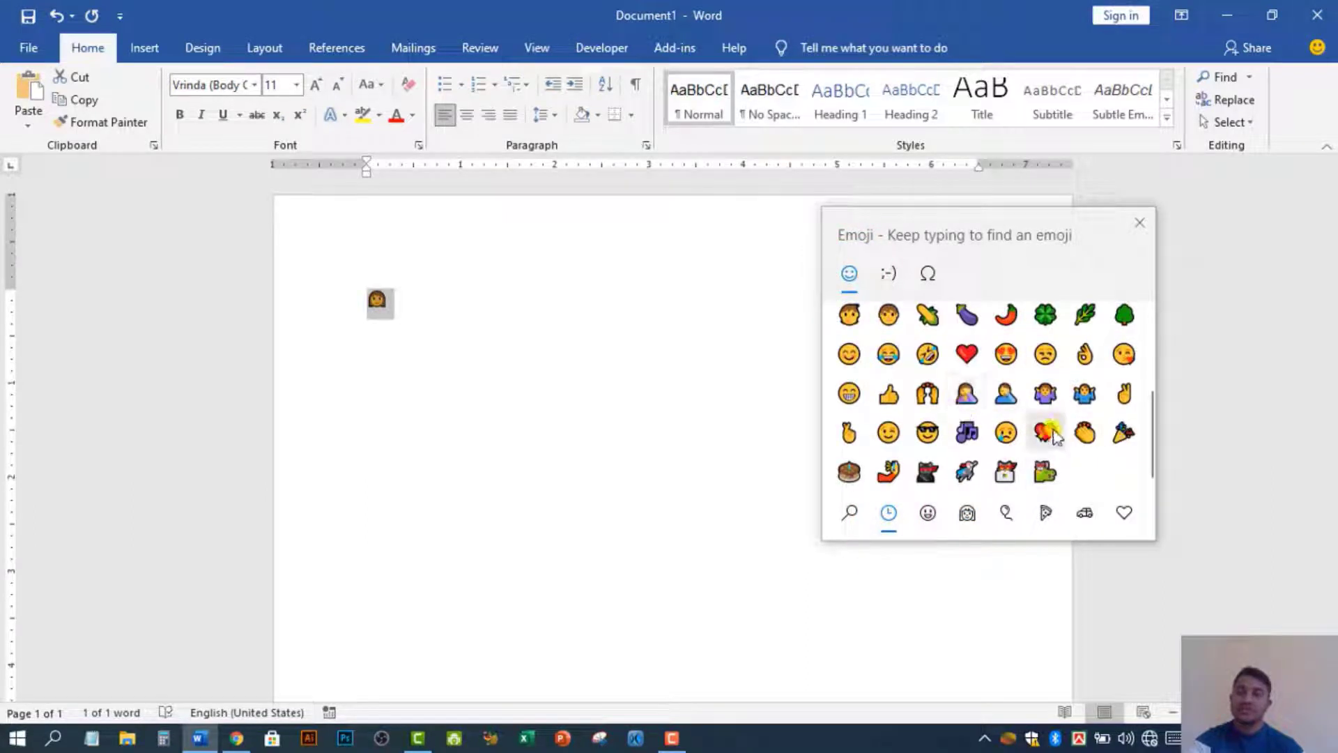
left_click(1049, 433)
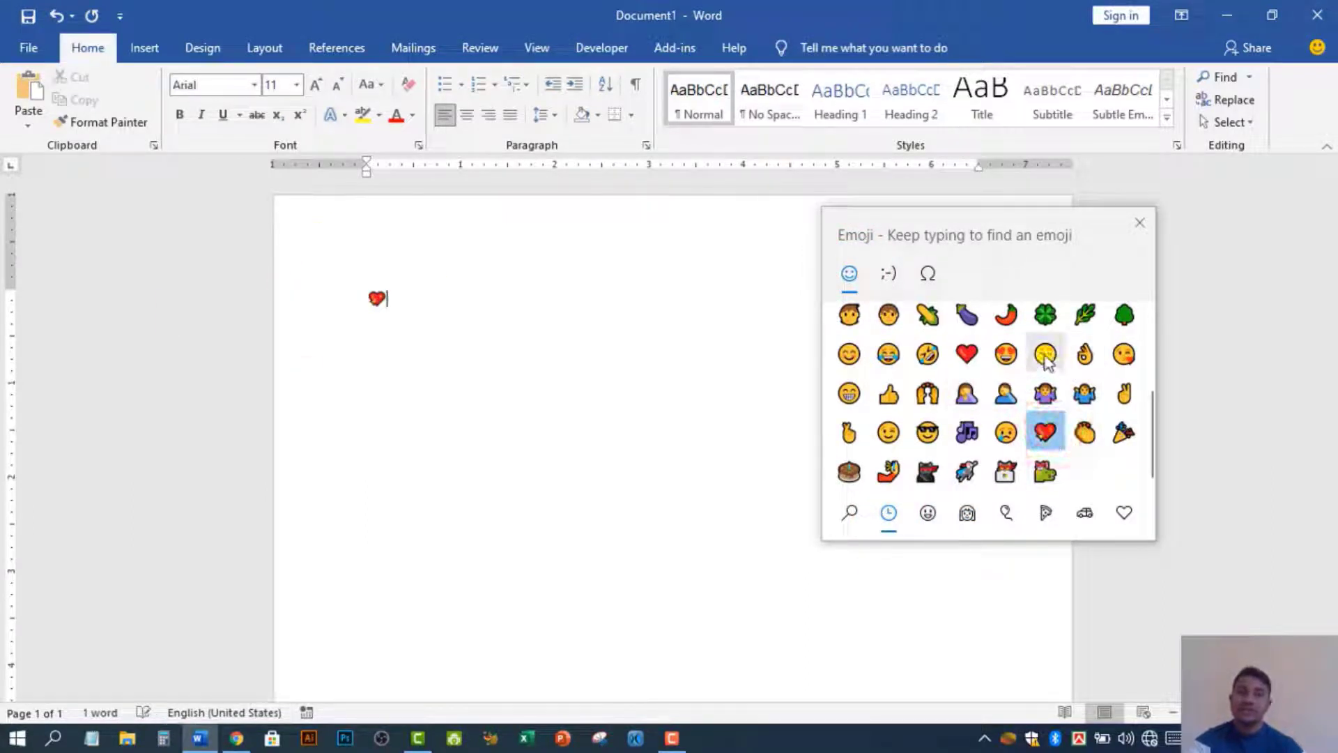
left_click(892, 394)
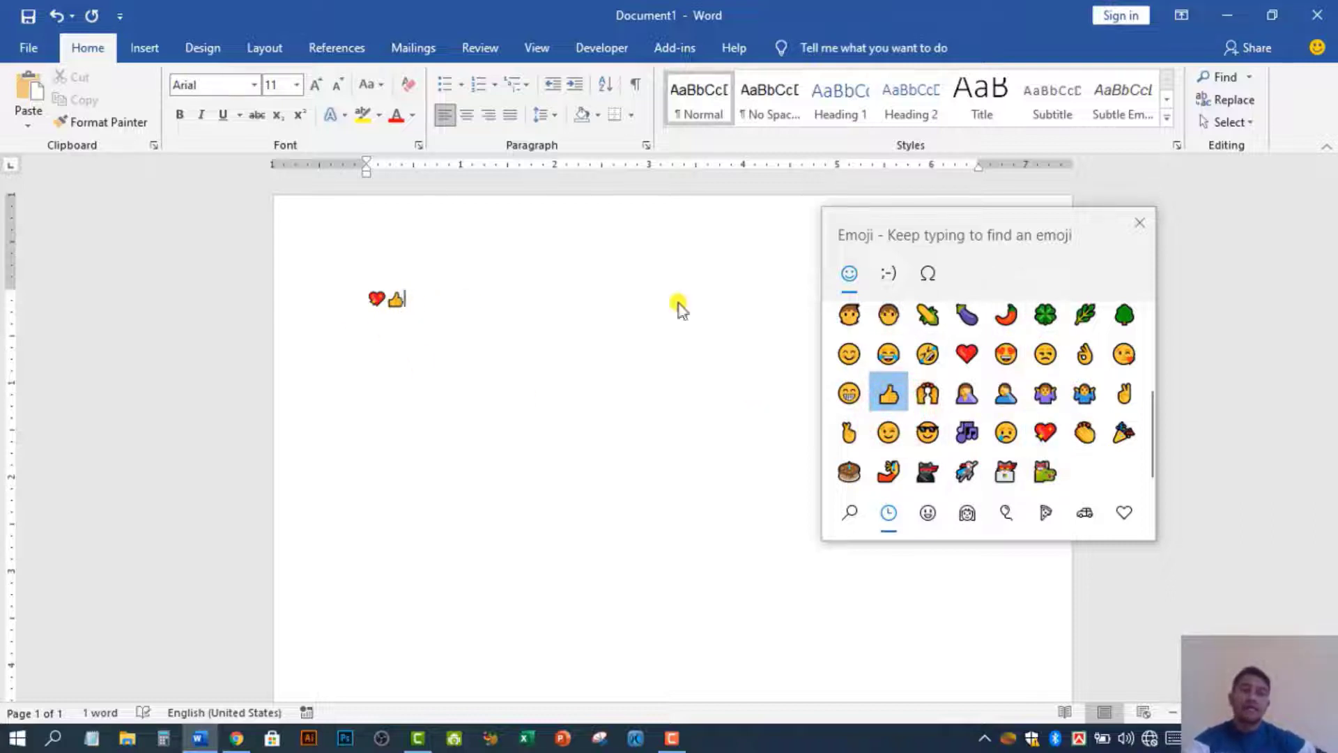
Browse the people and the celebrations and objects emoji categories, reposition the emoji picker, and close it.
left_click(965, 510)
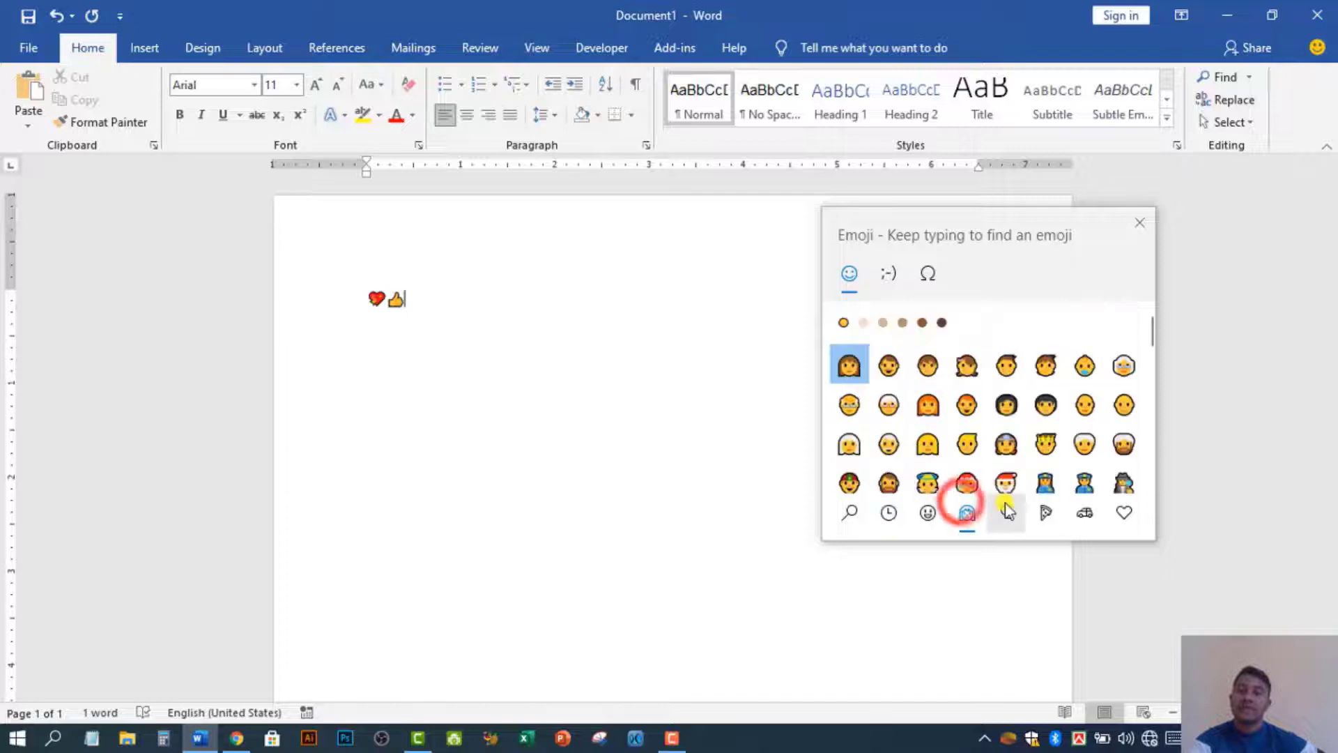
left_click(1006, 512)
scroll(1046, 411, "down", 3)
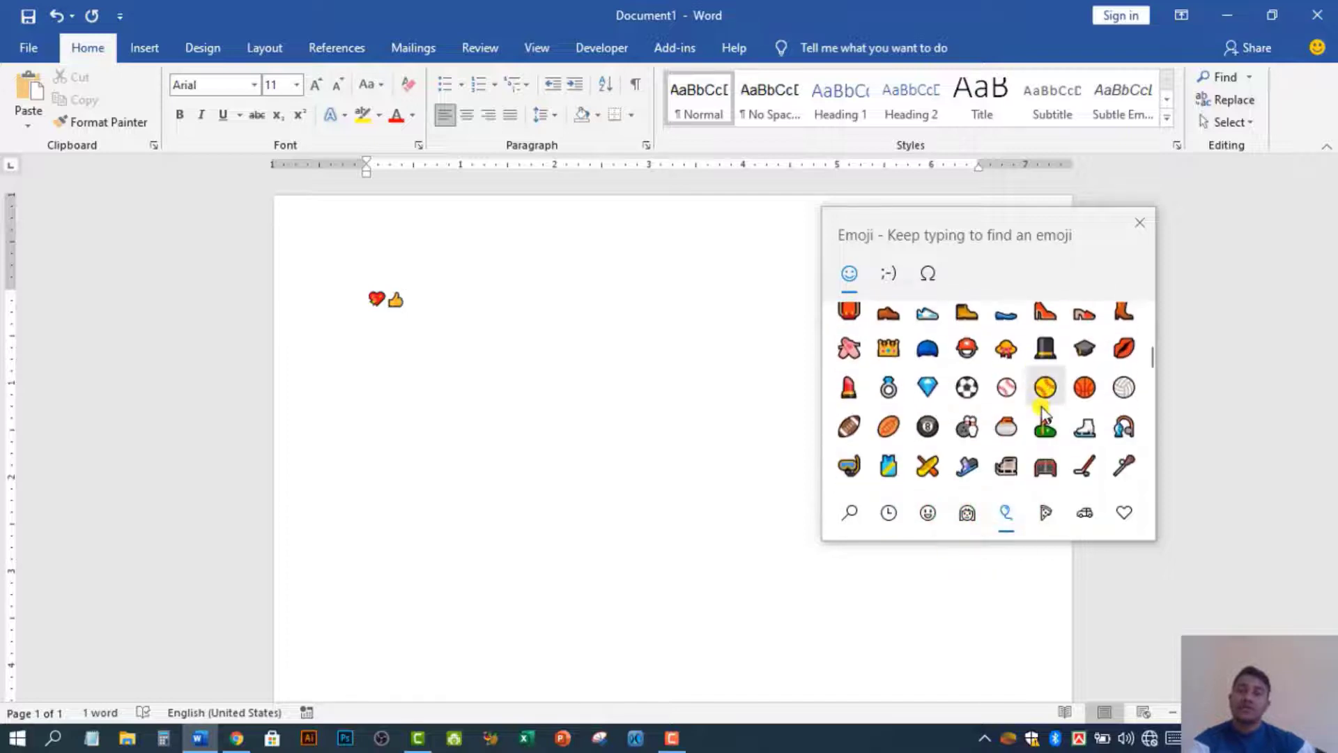
scroll(1043, 417, "up", 2)
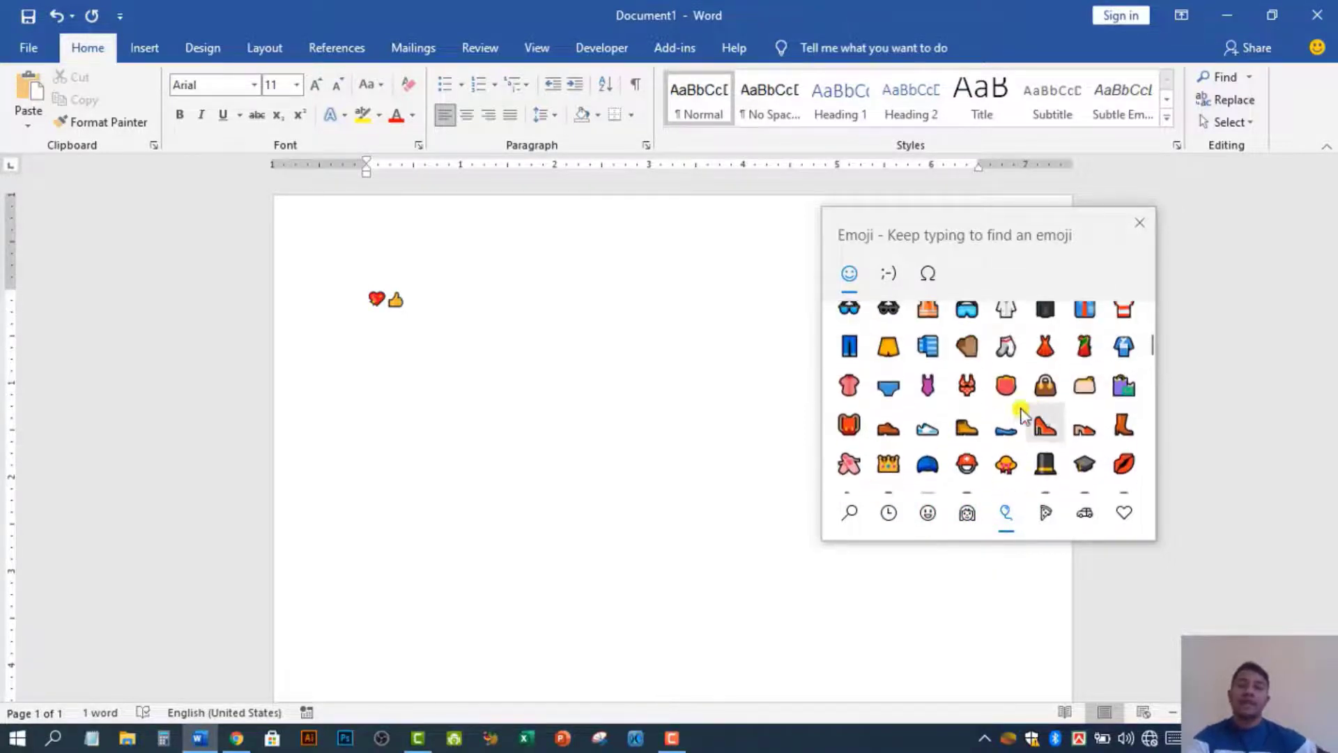
left_click_drag(952, 225, 844, 220)
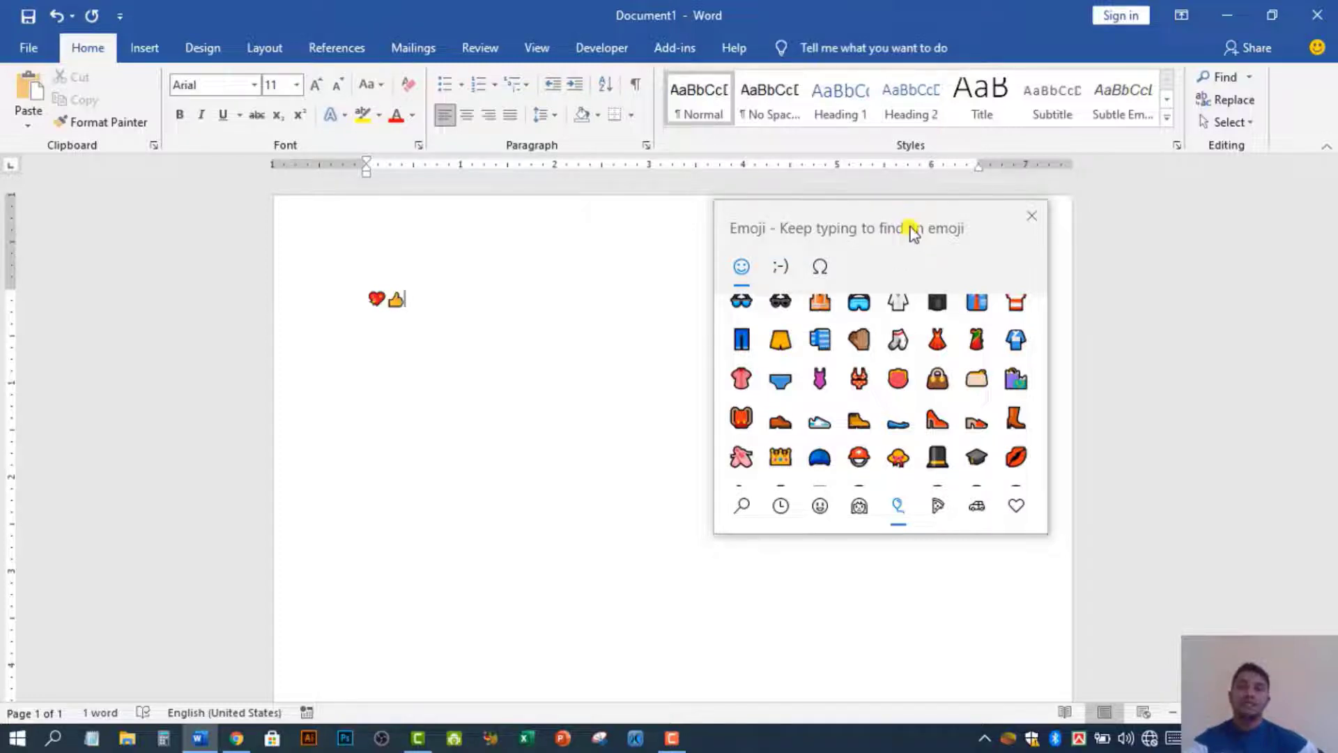
mouse_move(911, 223)
left_mouse_down()
mouse_move(910, 279)
mouse_move(917, 228)
left_mouse_up()
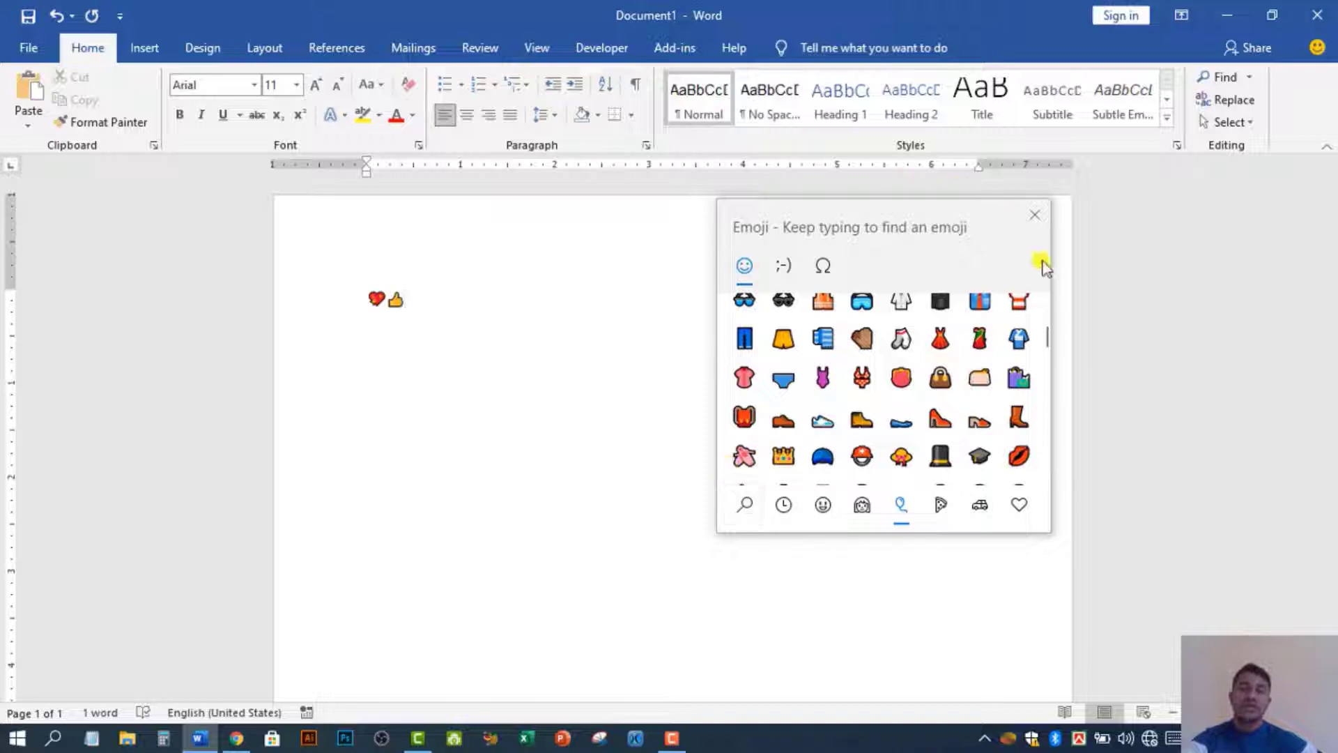
left_click_drag(917, 201, 922, 235)
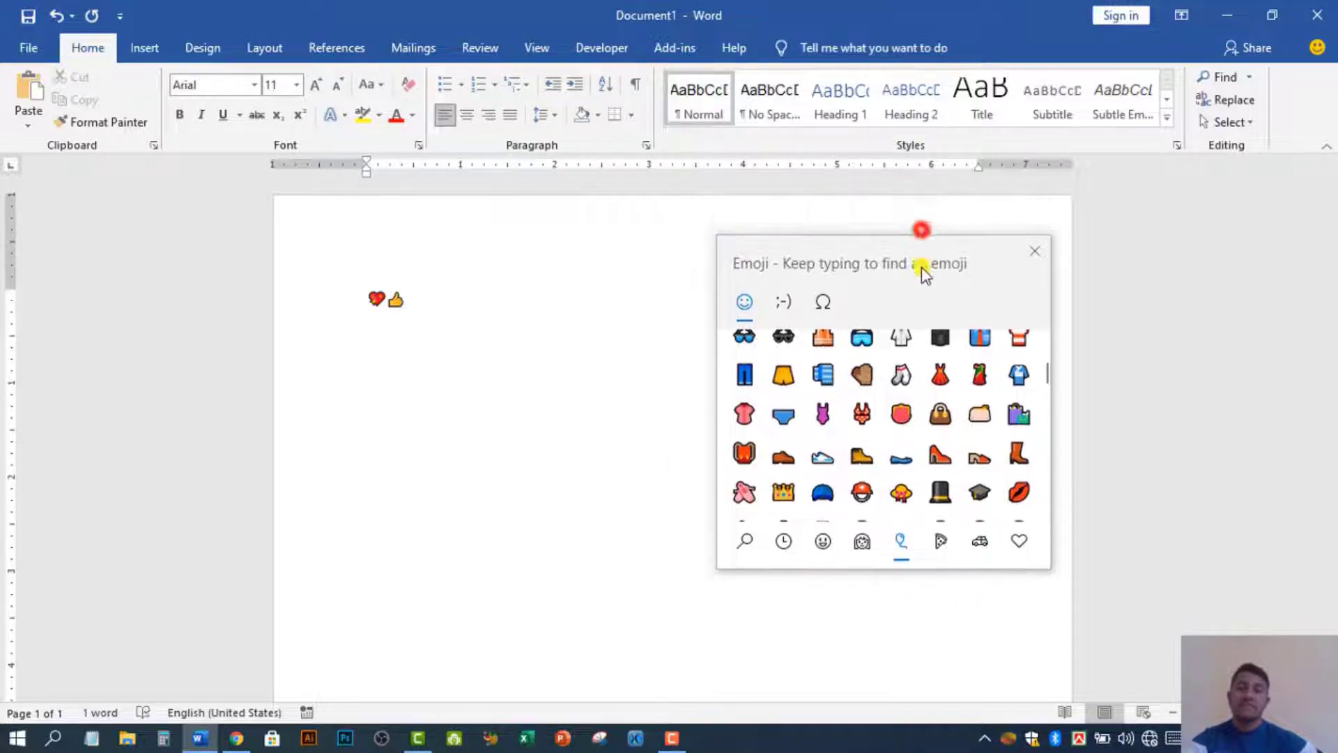
left_click(1034, 244)
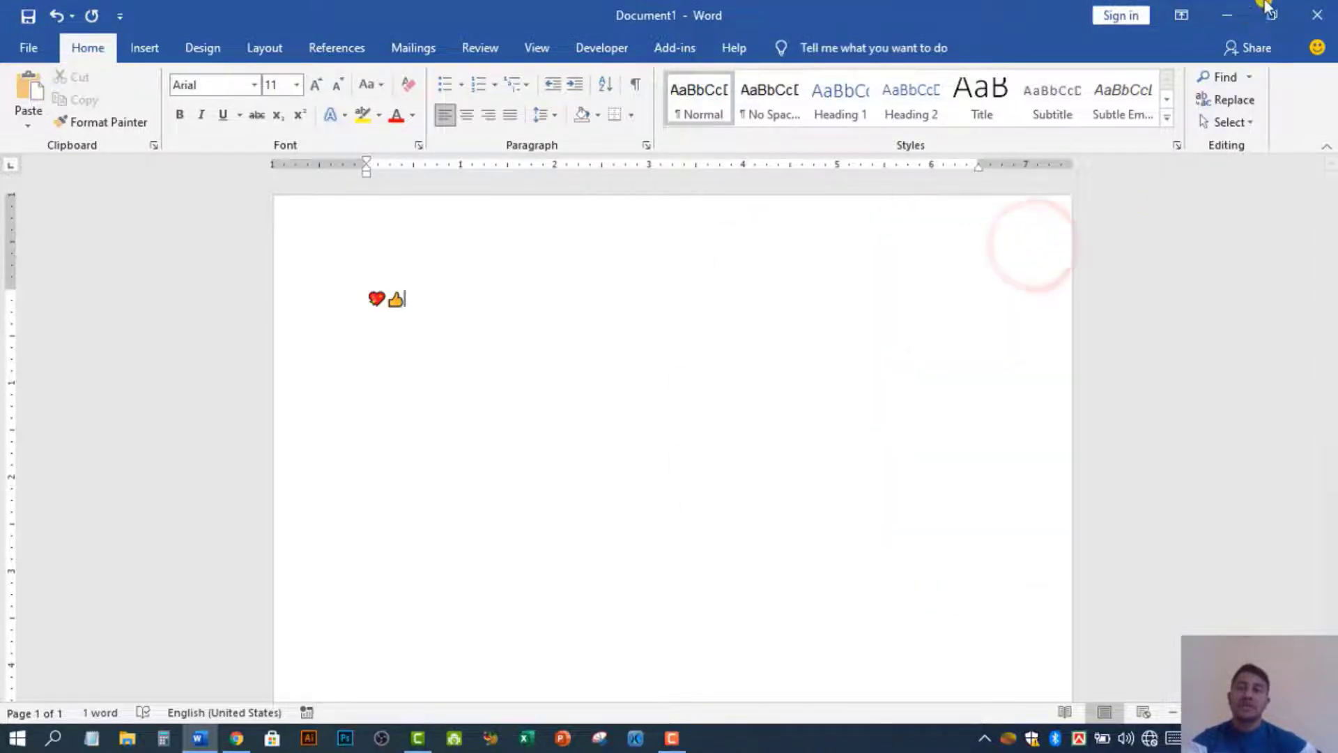
Close the emoji document without saving it and clear the Word window off the desktop.
left_click(1317, 14)
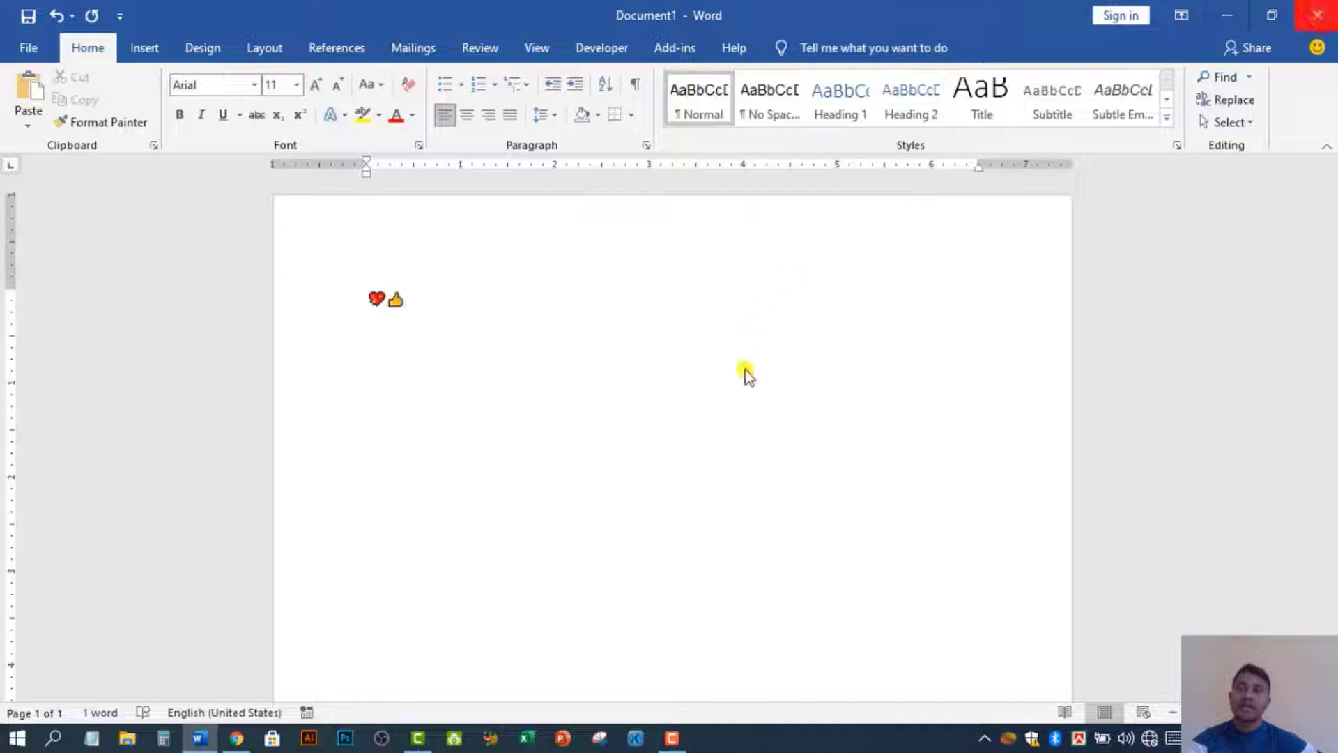
left_click(673, 408)
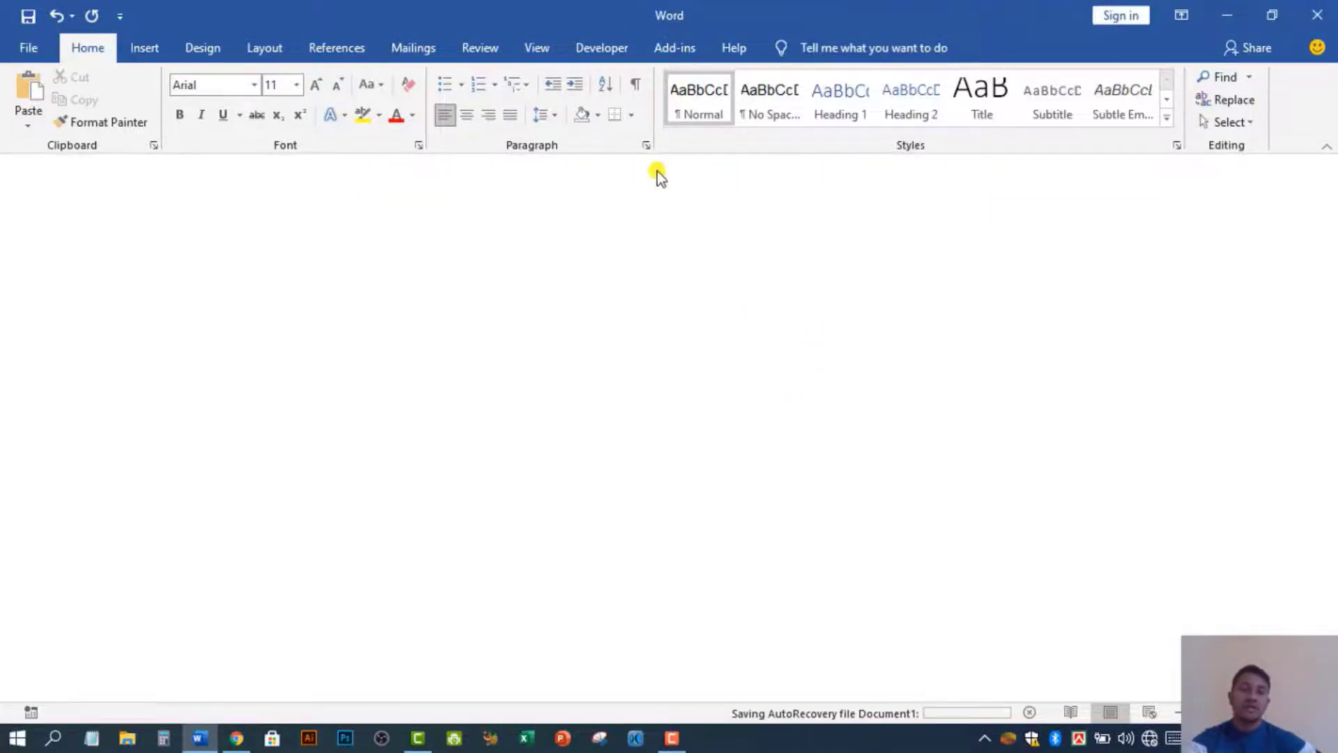
left_click(1227, 15)
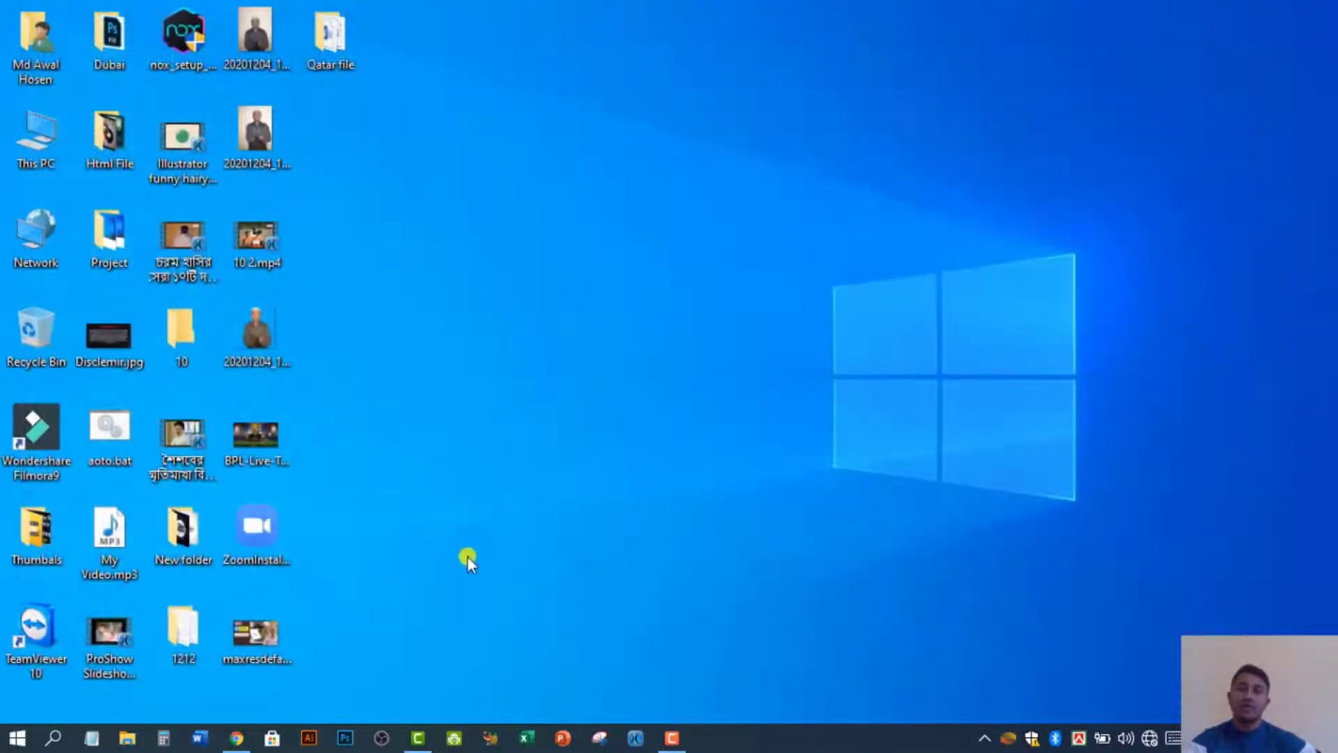
Open Notepad, File Explorer and Calculator, and arrange the File Explorer window so that parts of all three remain visible.
left_click(91, 738)
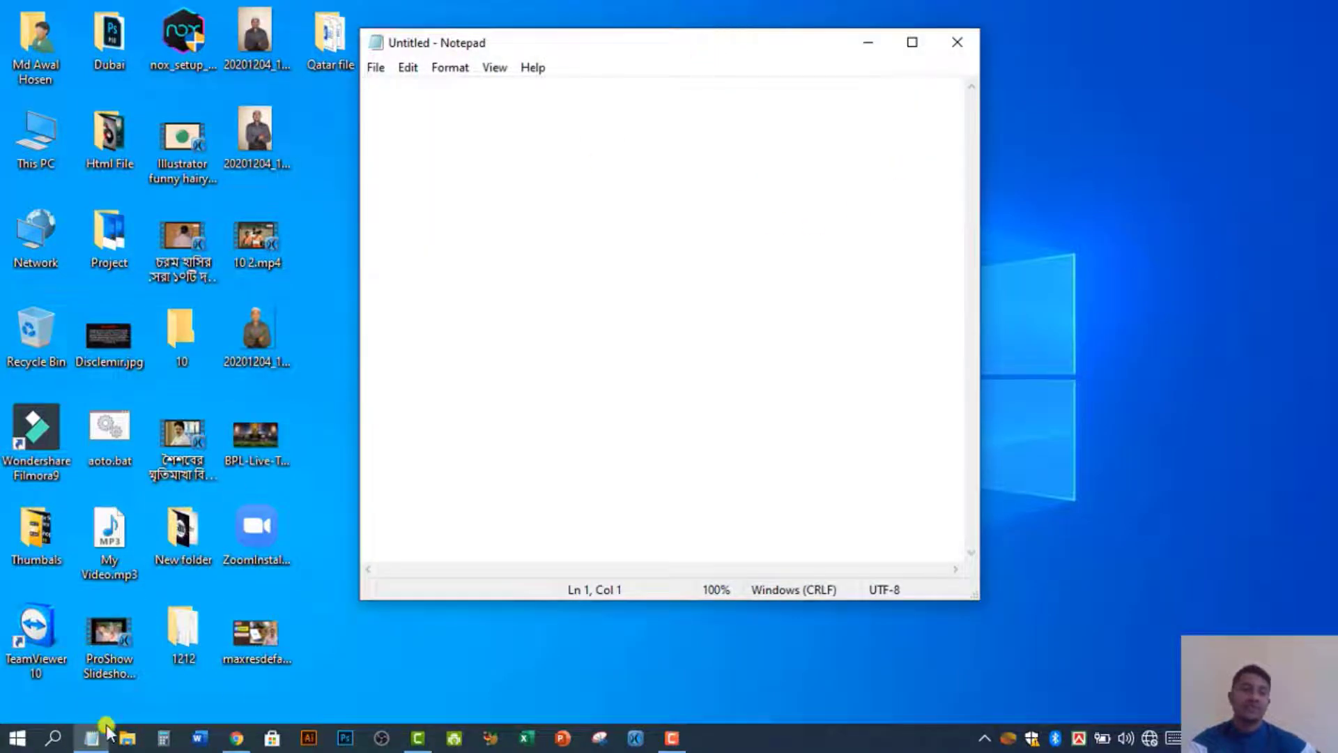
left_click(137, 742)
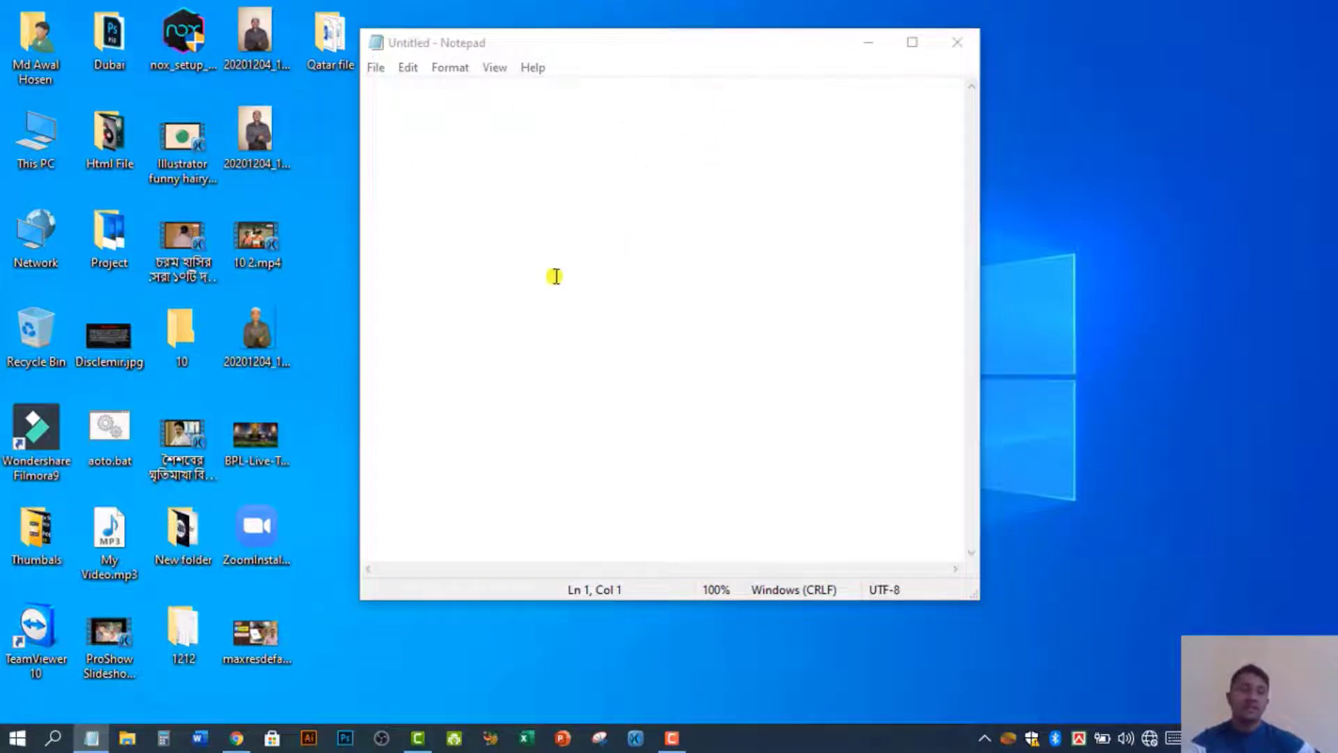
left_click(127, 738)
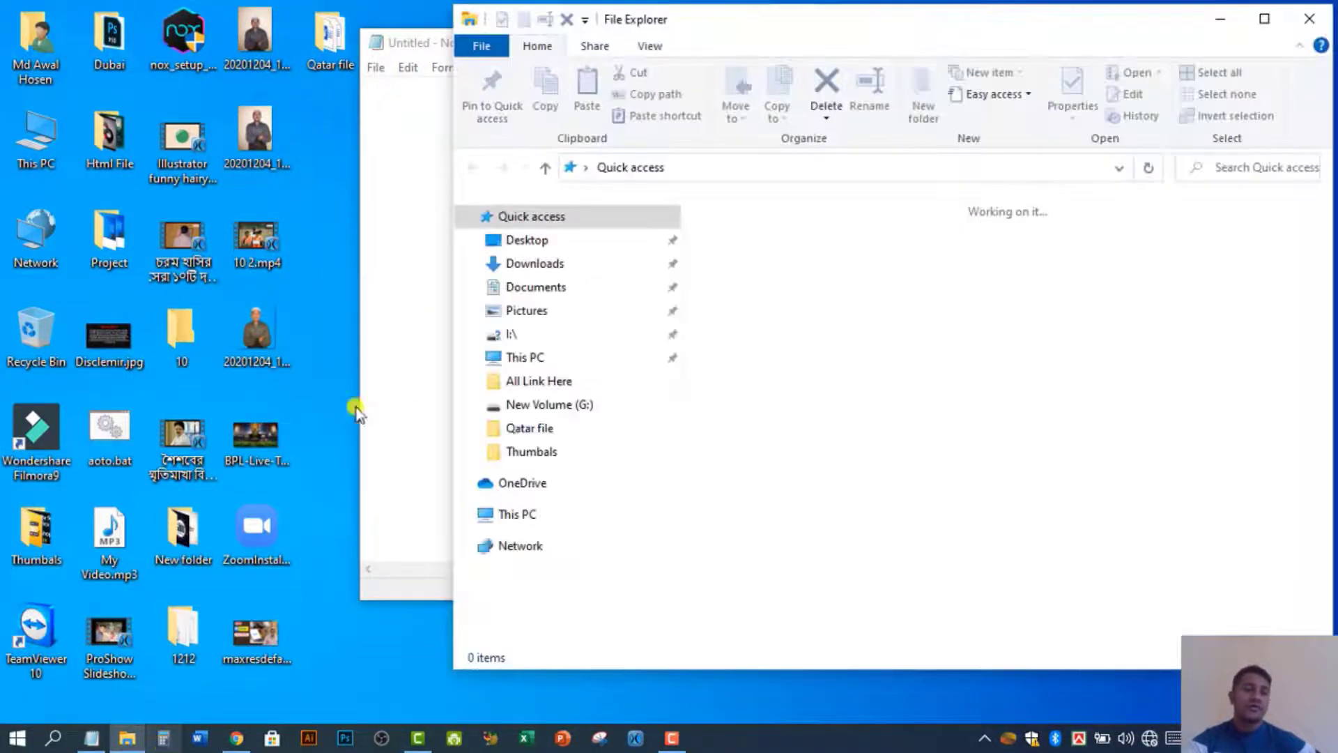
left_click_drag(1050, 28, 900, 97)
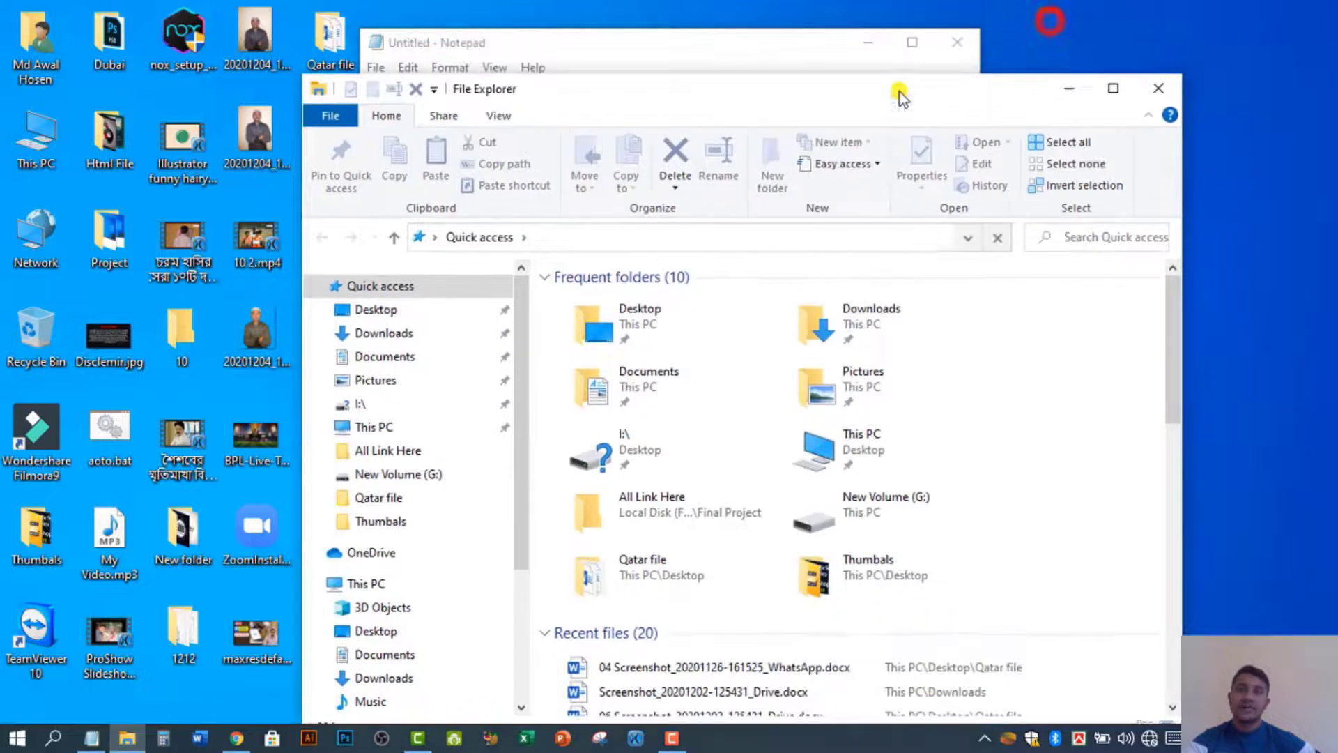
left_click(164, 740)
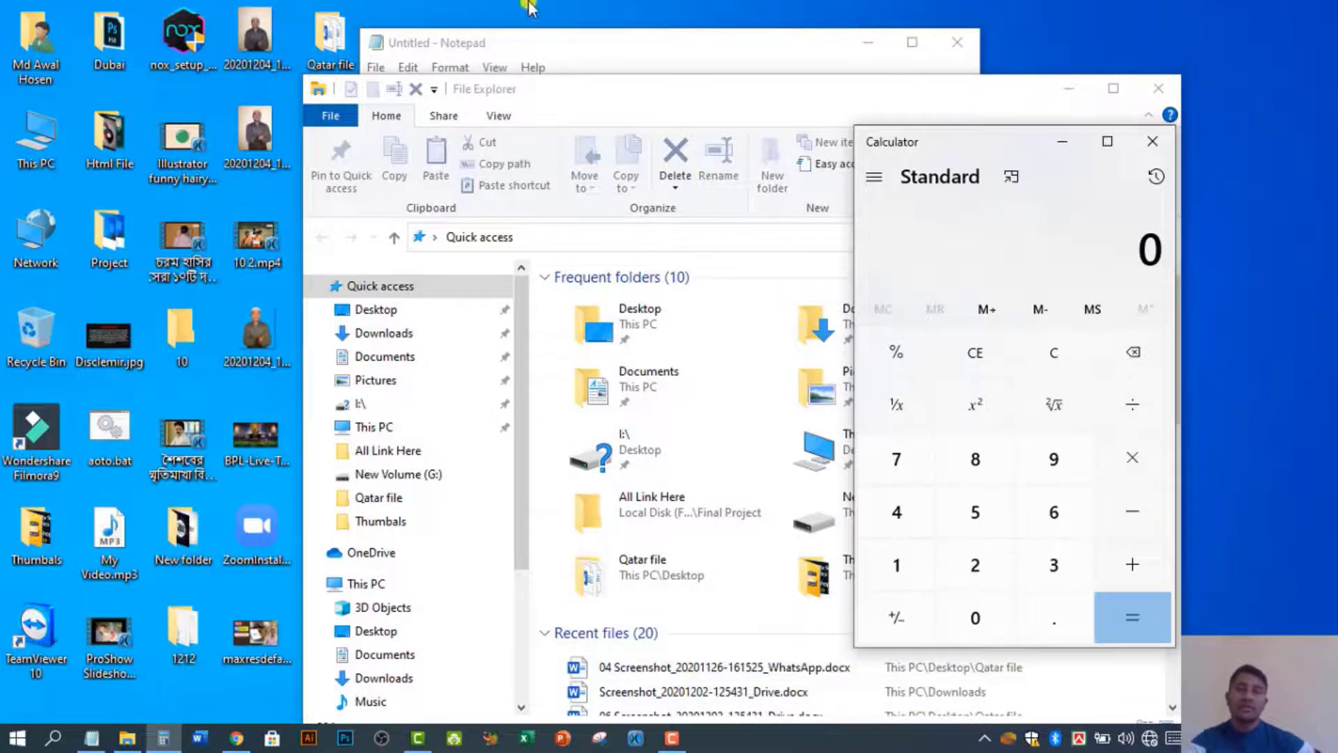
left_click(636, 89)
left_click_drag(605, 102, 340, 104)
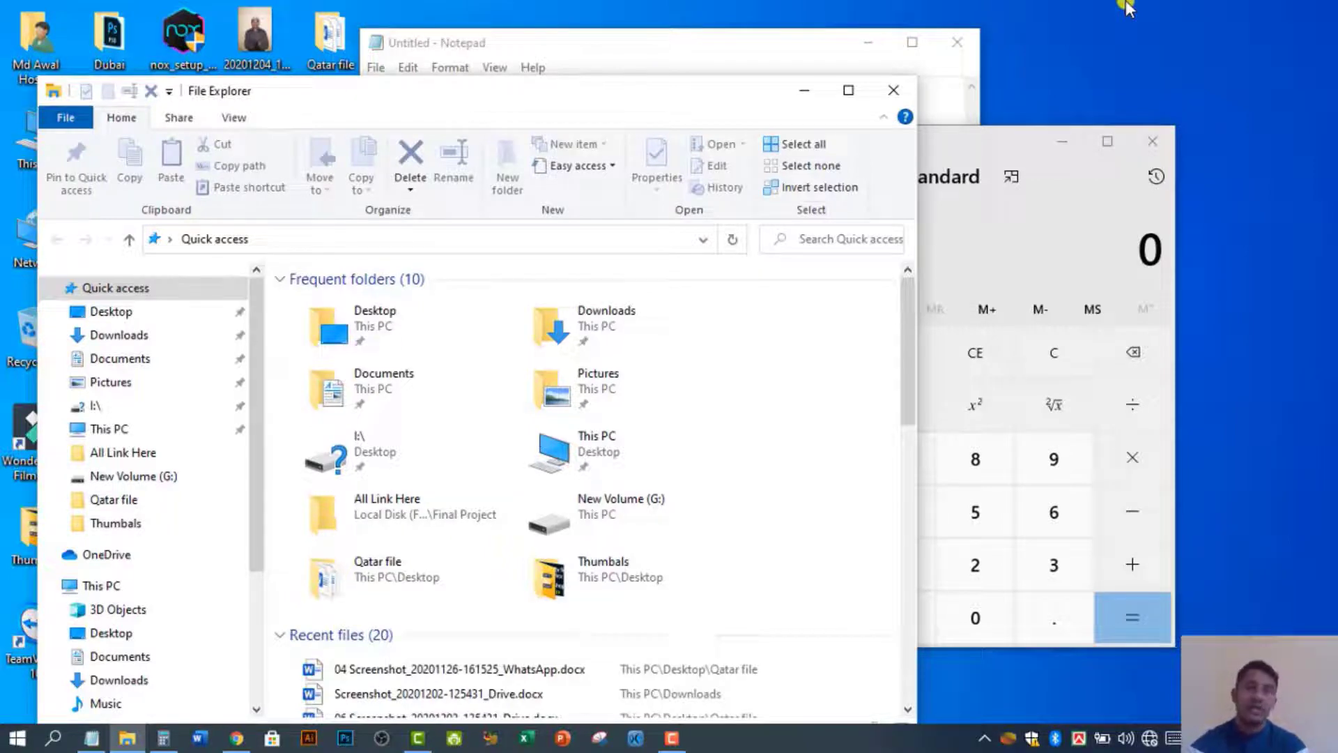
Maximize the File Explorer window, and minimize File Explorer, Calculator and Notepad one by one.
left_click(848, 90)
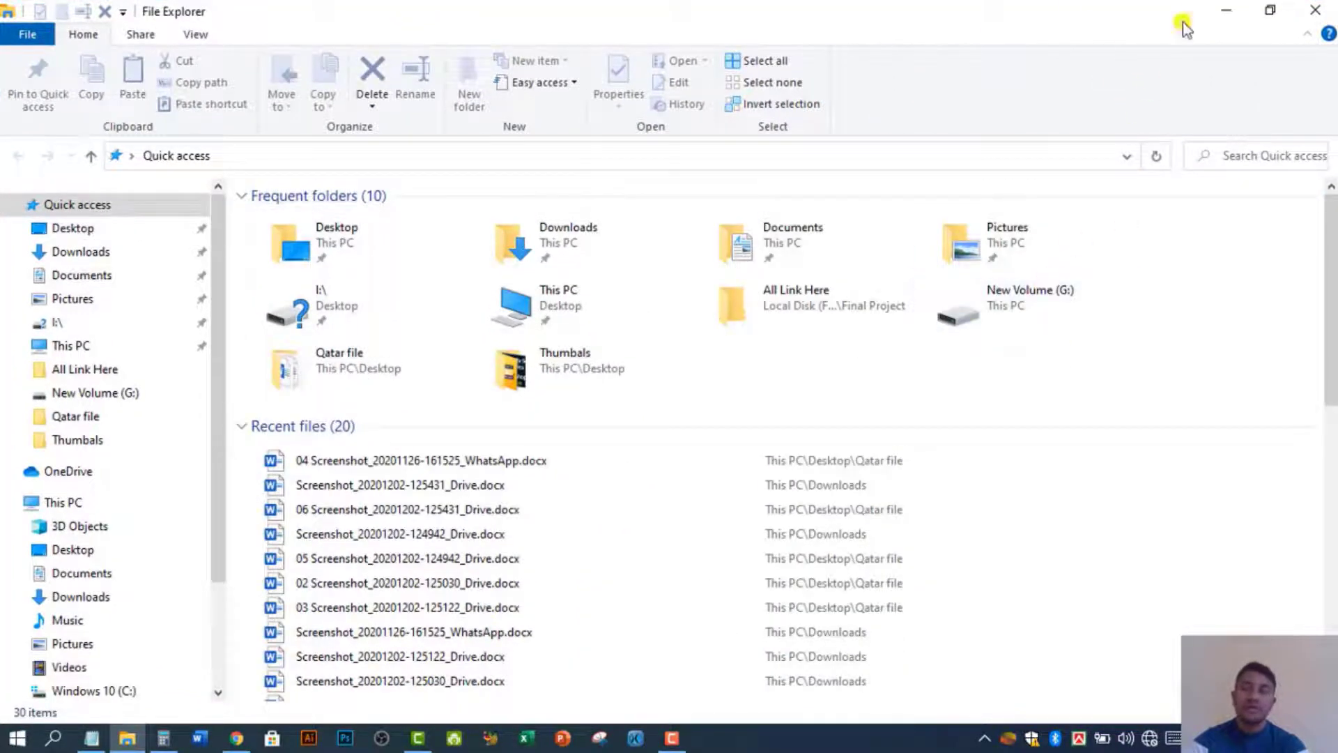
left_click(1223, 12)
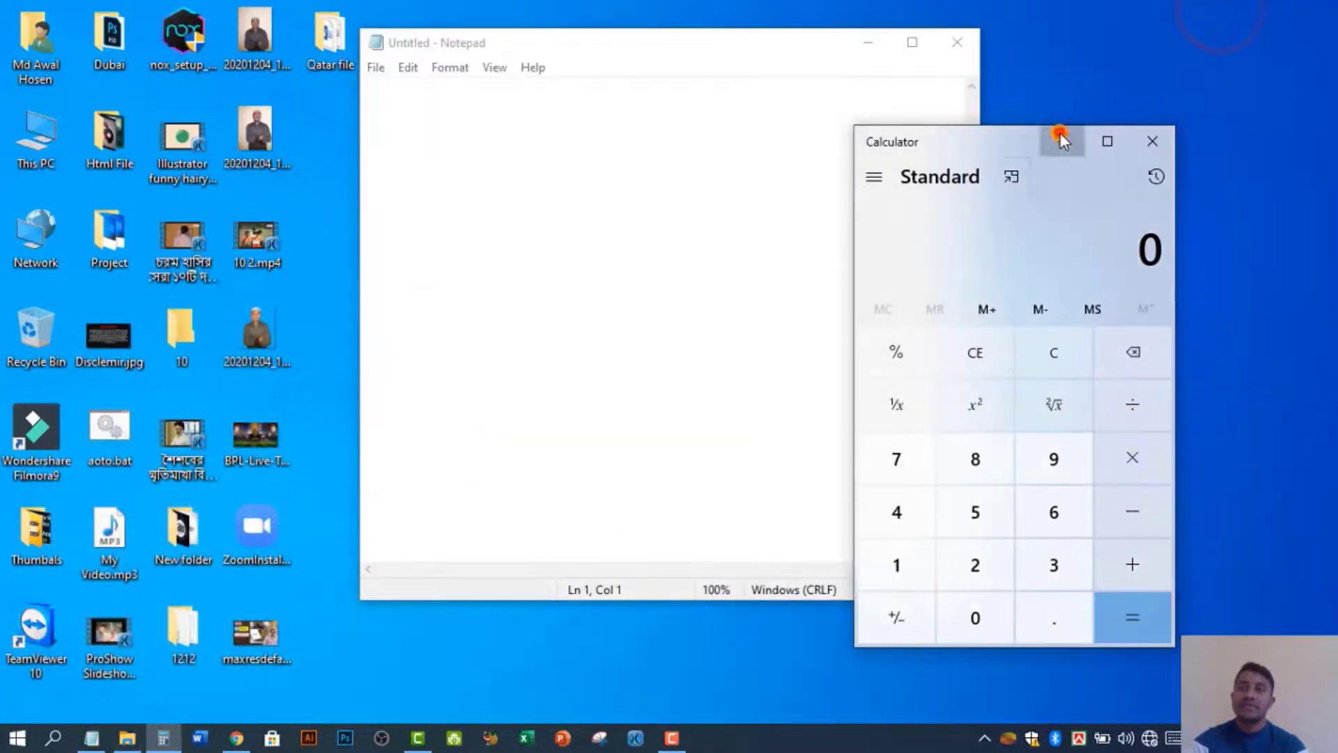
left_click(1059, 137)
left_click(871, 52)
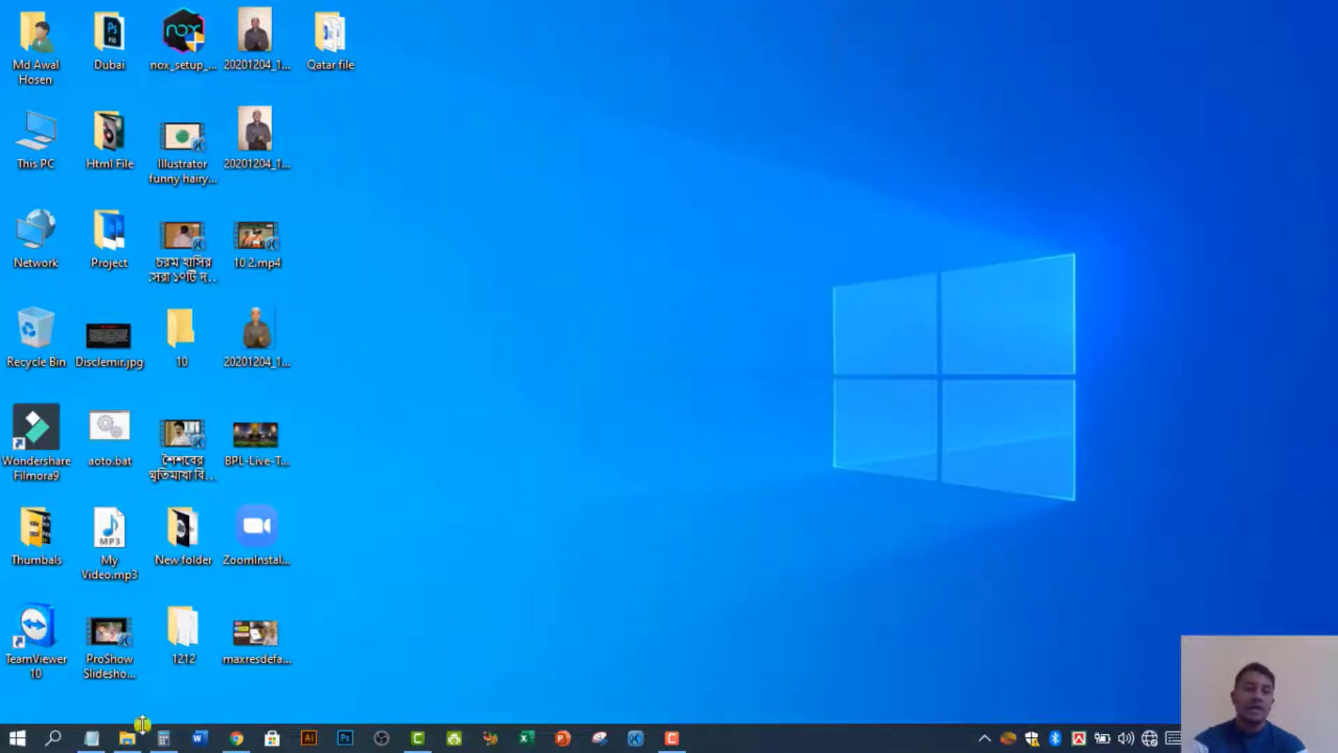
Restore the Notepad, File Explorer and Calculator windows and clear them all off the desktop at once.
left_click(95, 740)
left_click(127, 739)
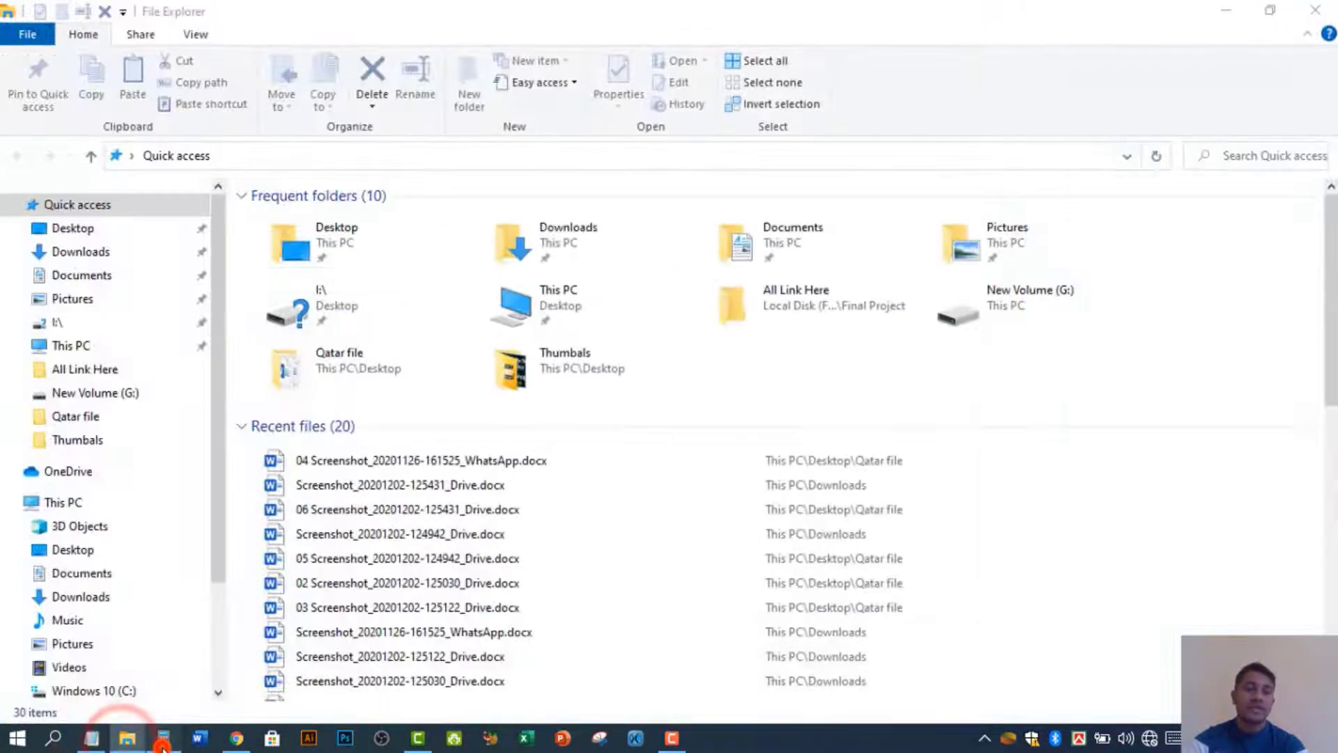
left_click(163, 739)
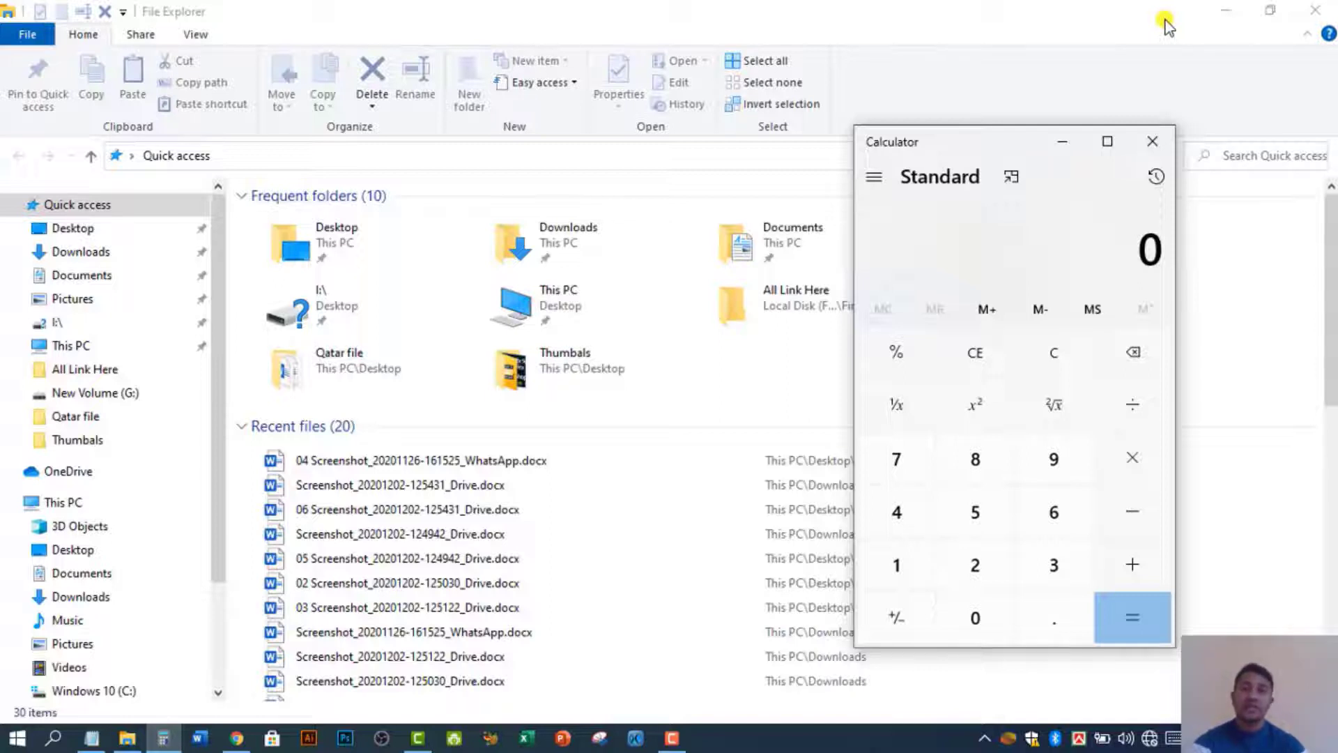
key("super+m")
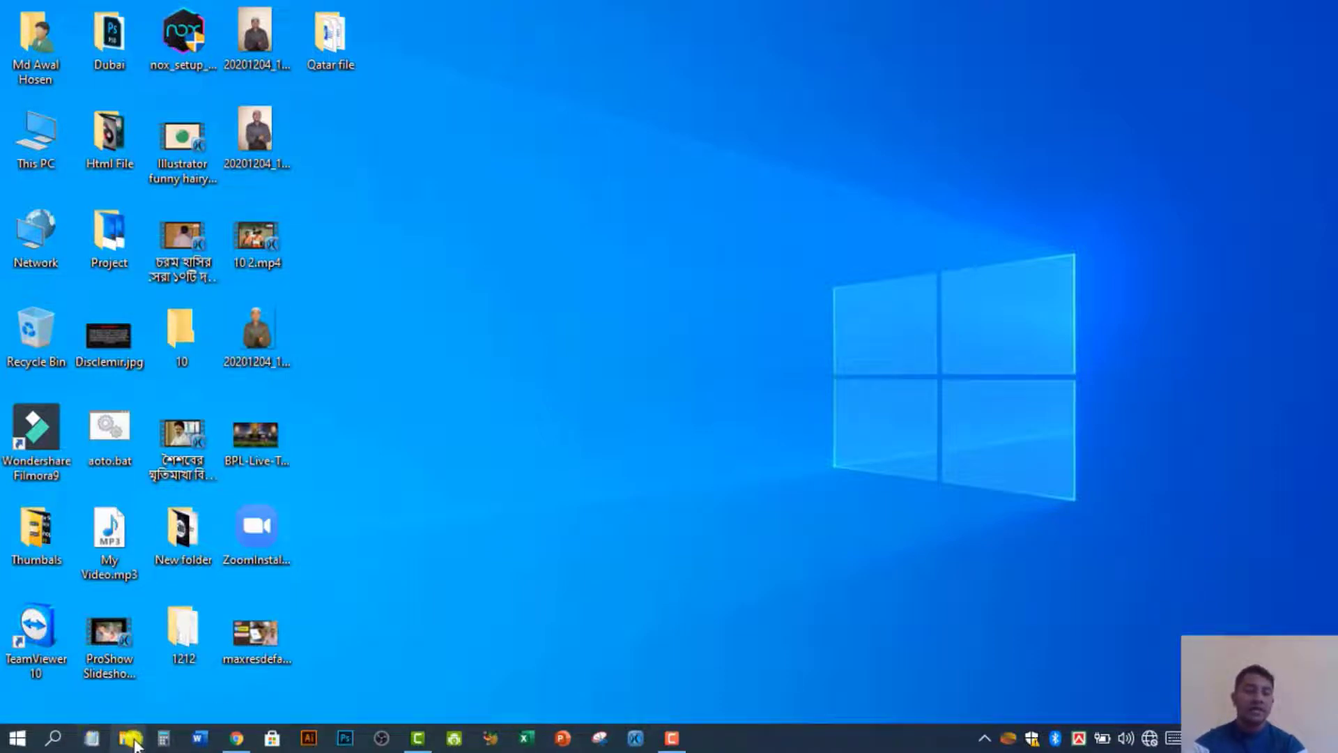
Open Notepad from the pinned taskbar apps and close its empty window.
left_click(444, 478)
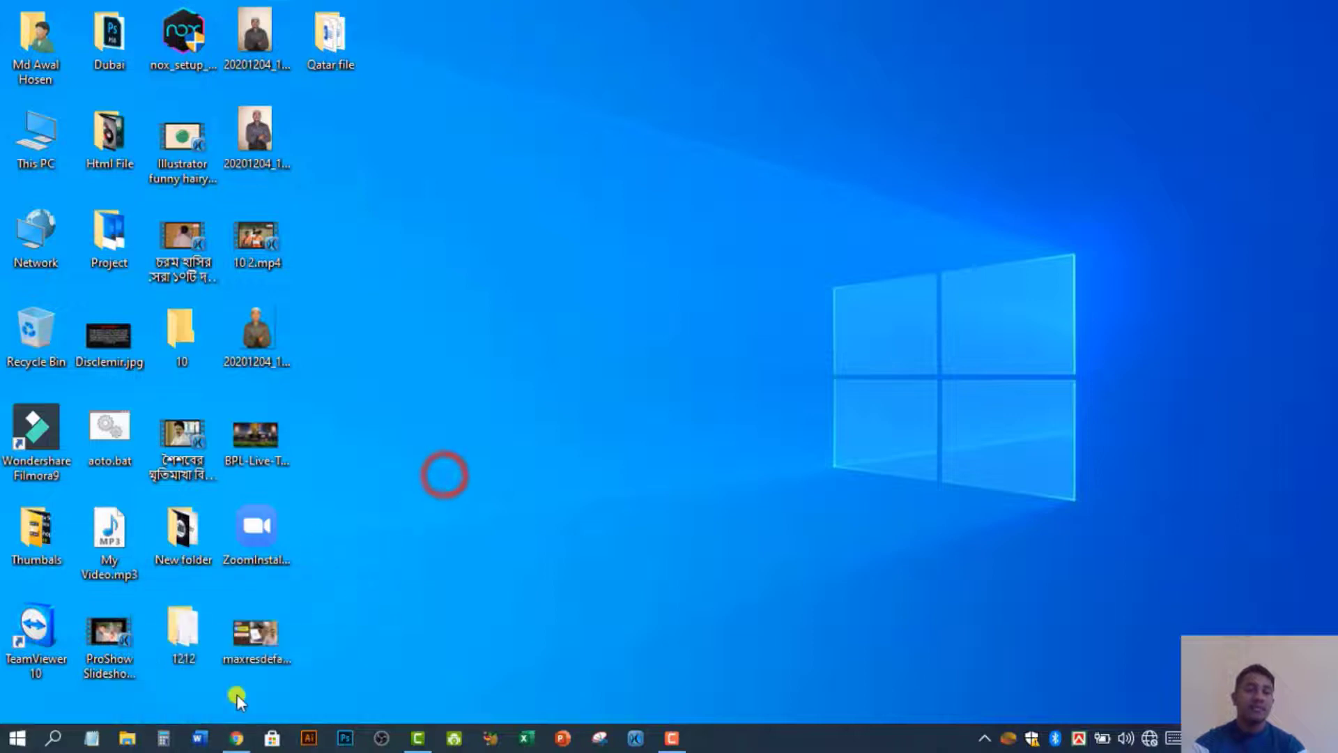
left_click(84, 739)
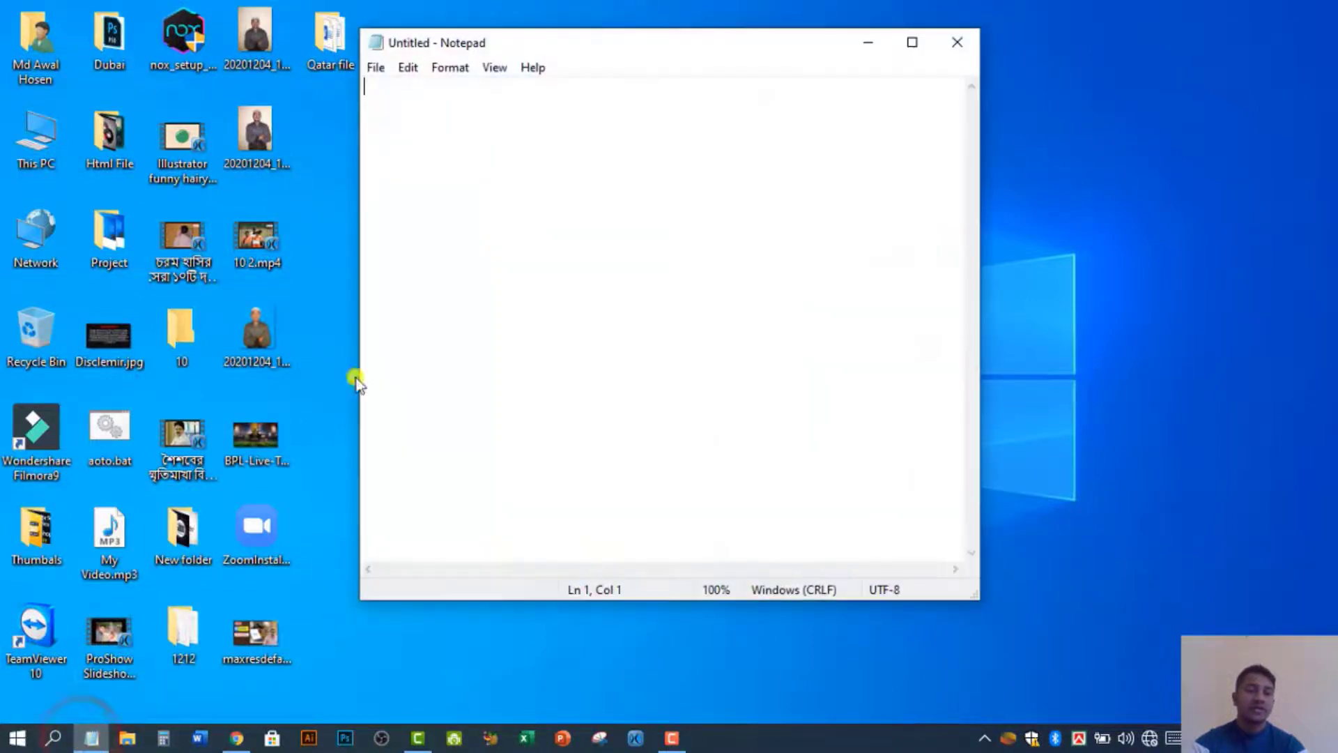
left_click(956, 46)
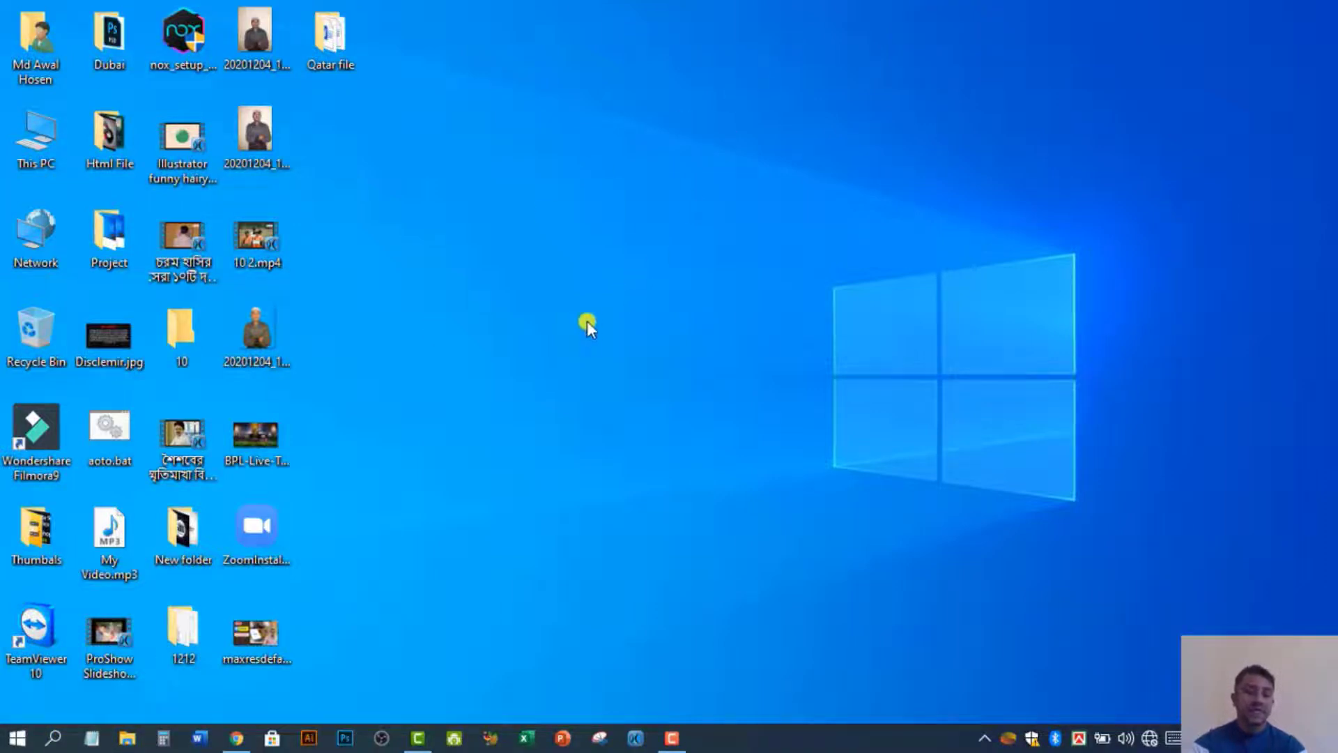
mouse_move(78, 724)
left_mouse_down()
mouse_move(181, 750)
mouse_move(626, 748)
left_mouse_up()
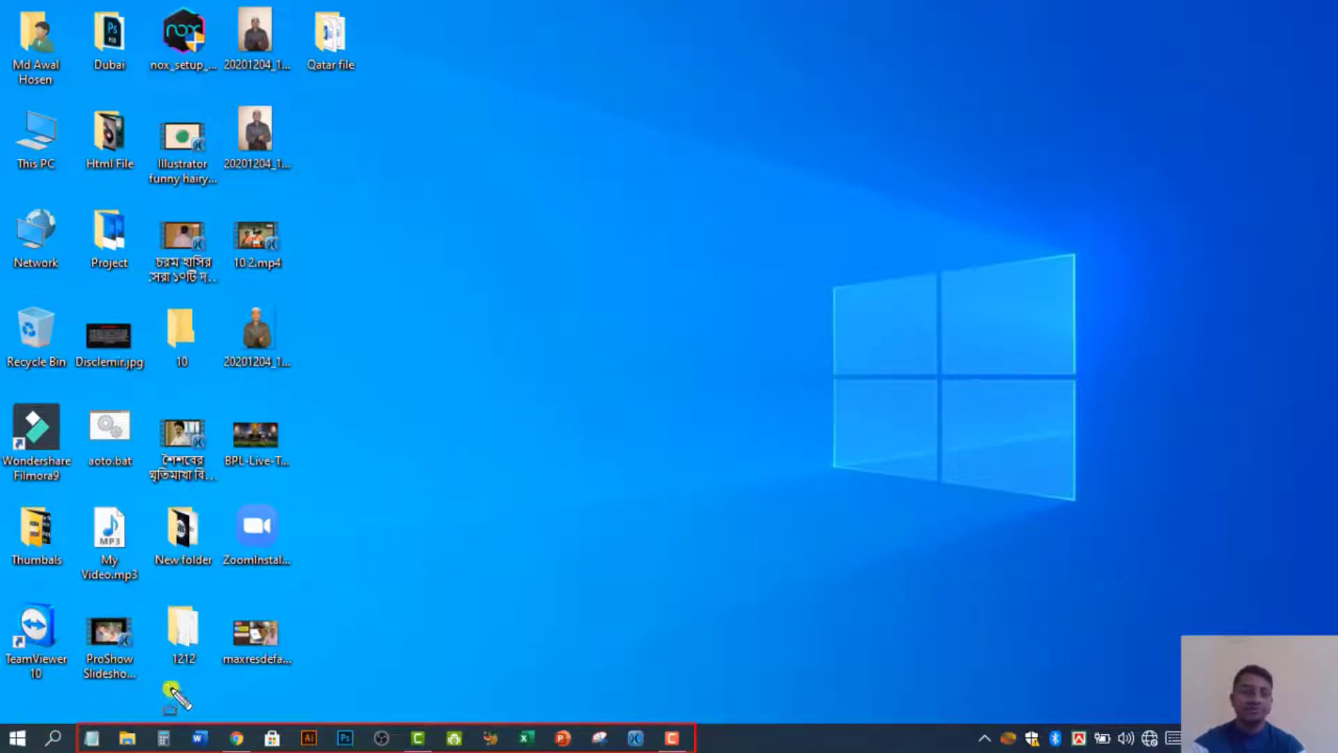
mouse_move(84, 724)
left_mouse_down()
mouse_move(89, 705)
mouse_move(175, 678)
left_mouse_up()
mouse_move(208, 723)
left_mouse_down()
mouse_move(211, 696)
mouse_move(283, 690)
left_mouse_up()
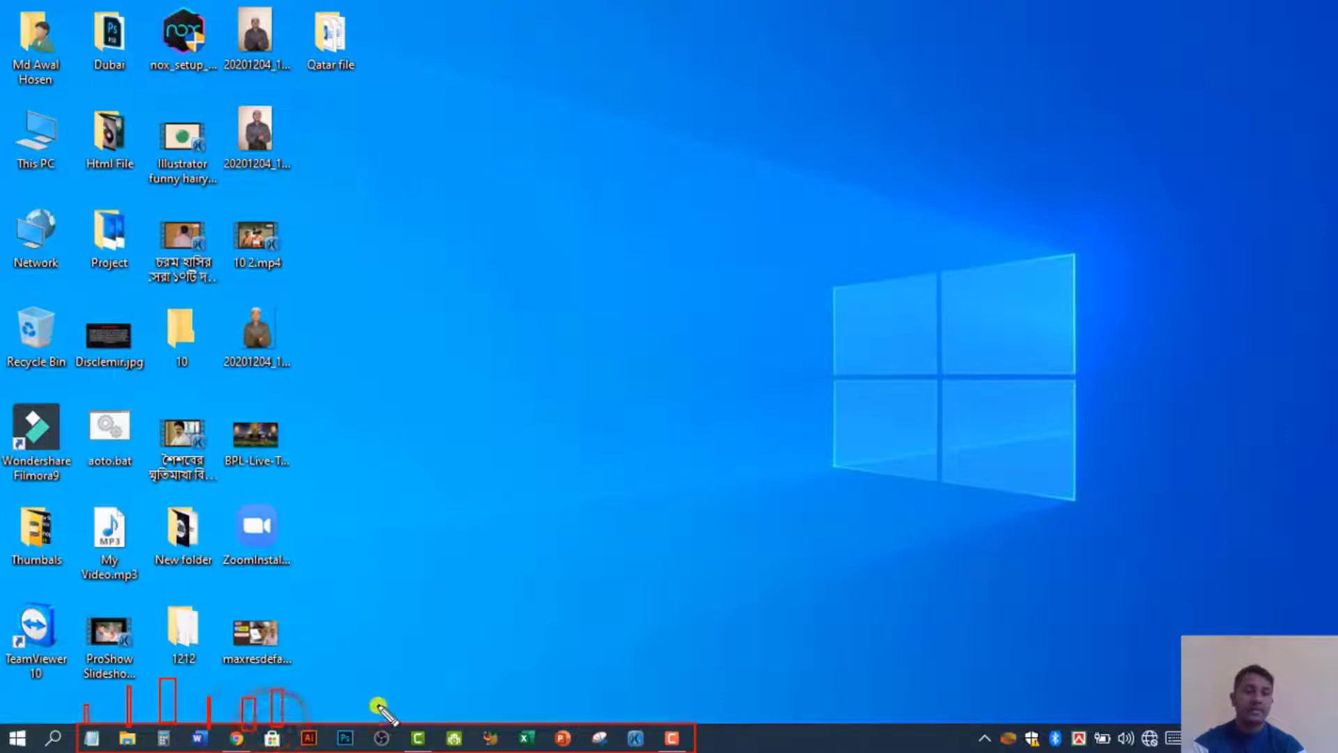
key("Escape")
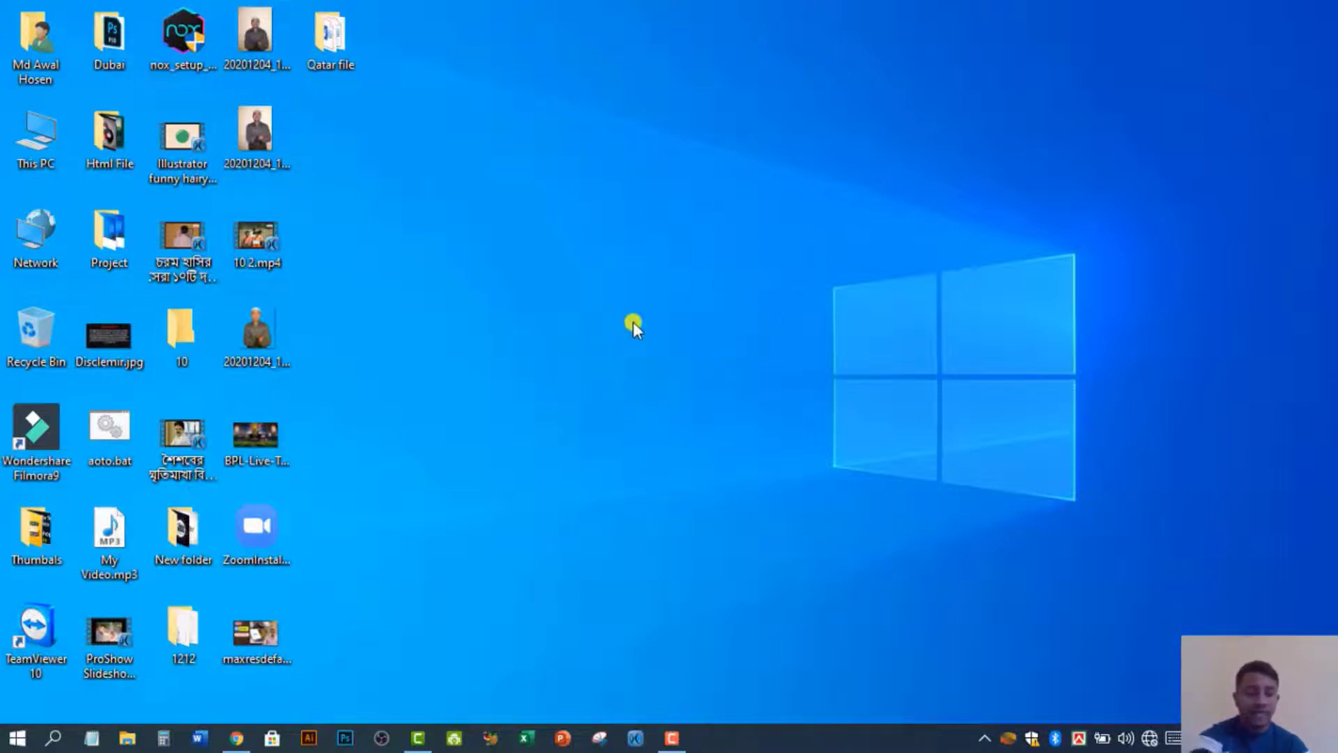
Open Calculator from the pinned taskbar apps and move its window to the upper right of the desktop.
key("super+3")
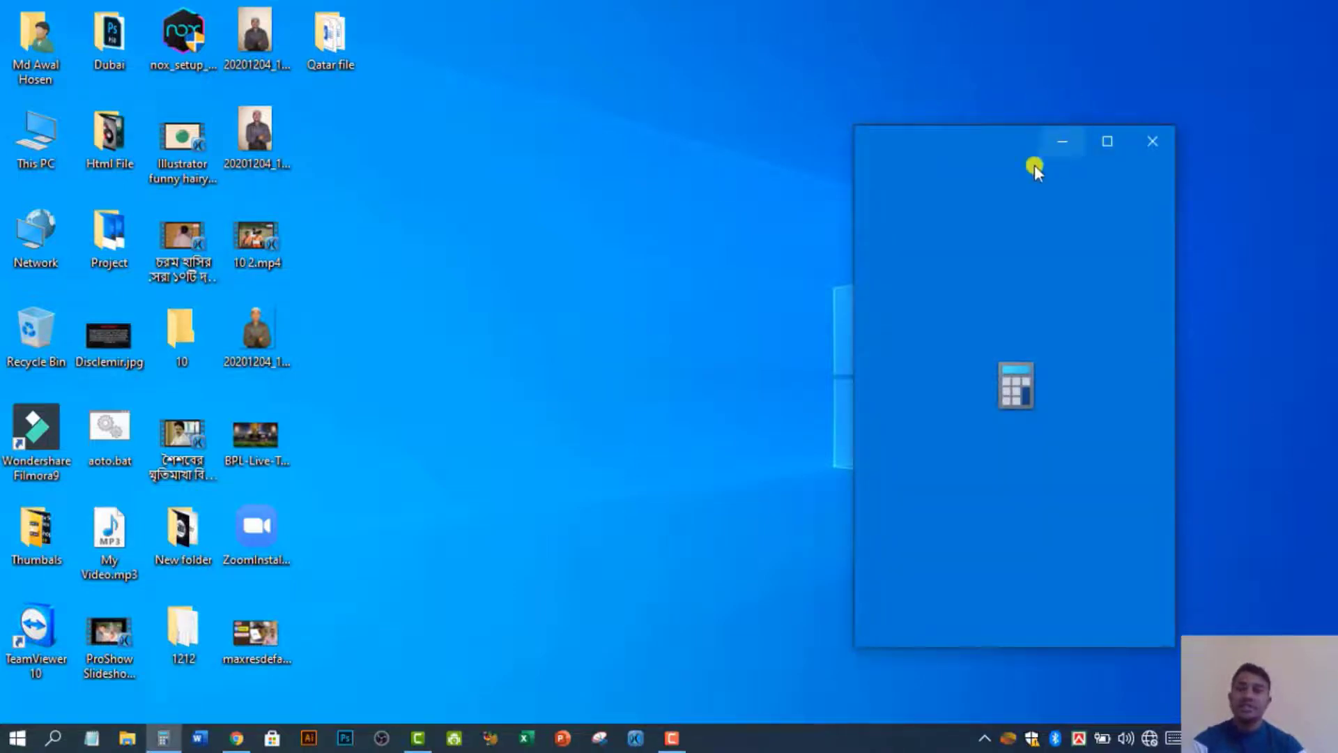
left_click_drag(946, 136, 1008, 75)
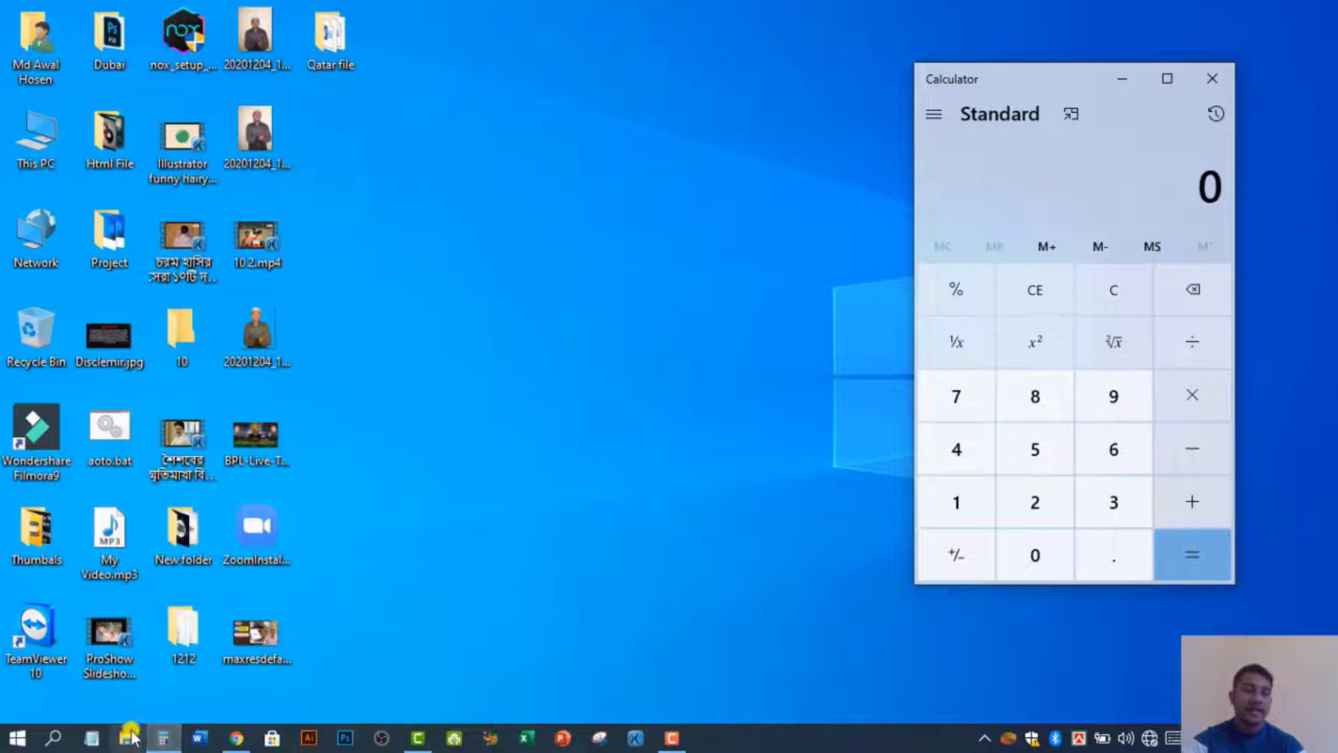
left_click(655, 180)
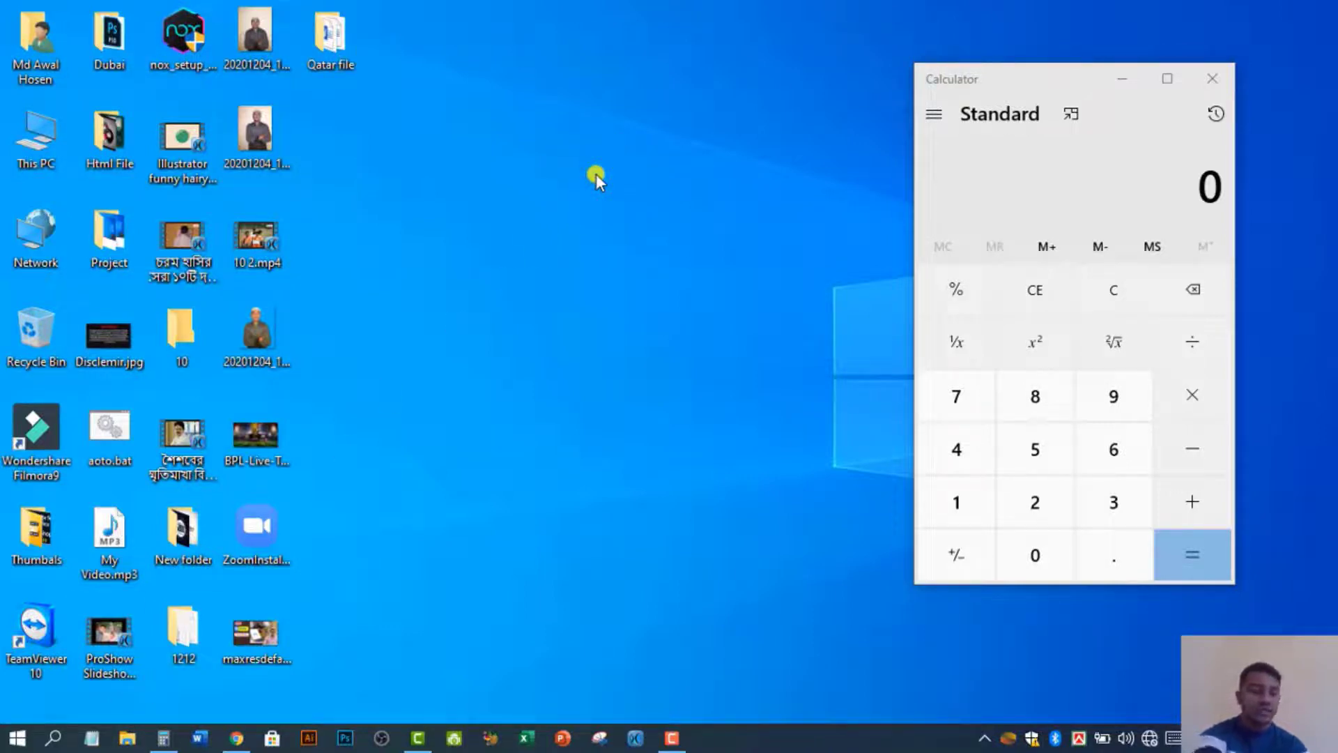
Open File Explorer and an empty Notepad window alongside the open Calculator.
key("super+e")
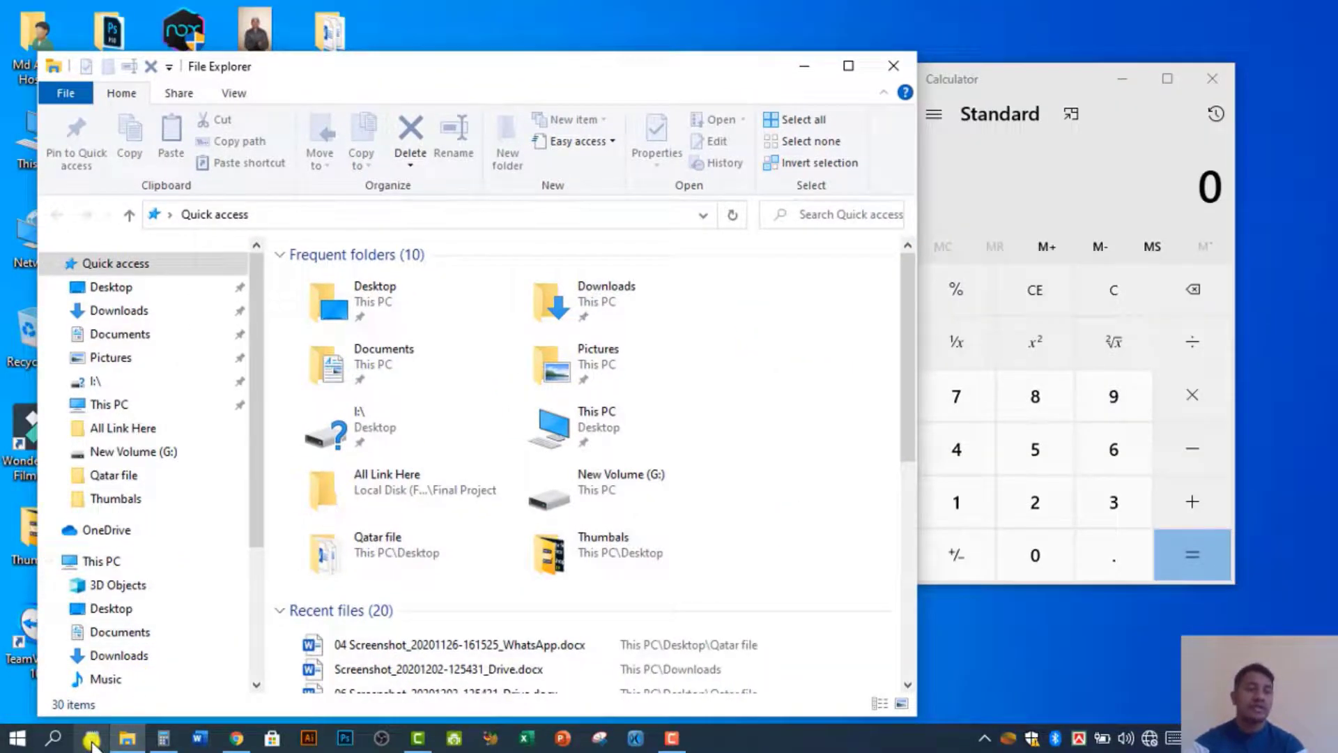
left_click(604, 7)
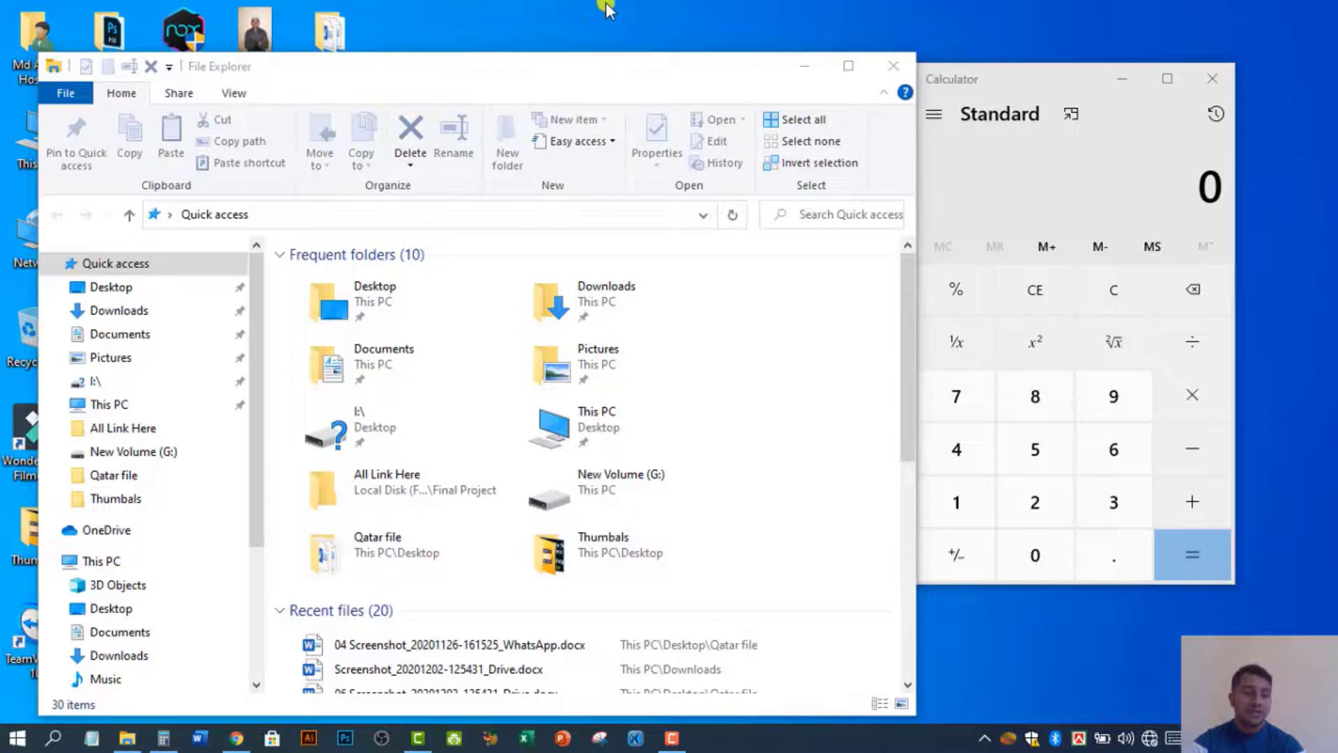
key("super+1")
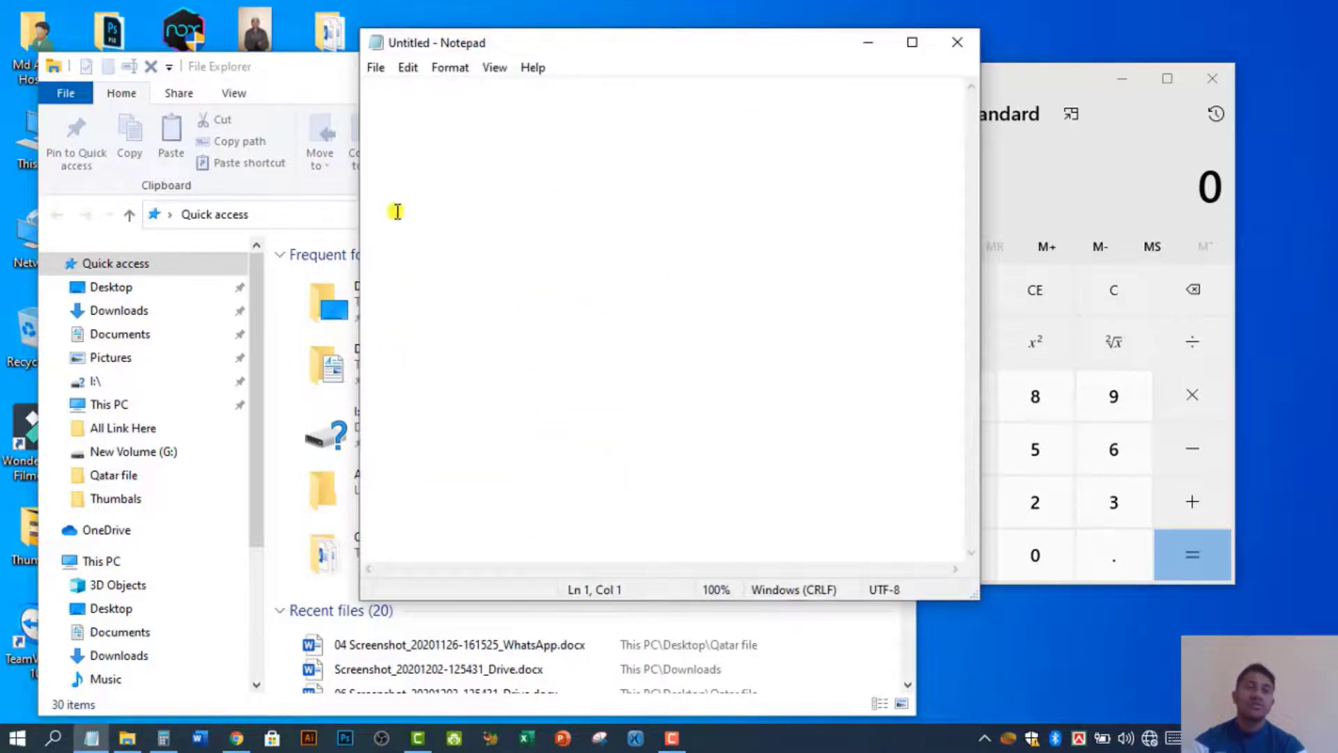
Close the Notepad, File Explorer and Calculator windows.
left_click(954, 43)
left_click(908, 61)
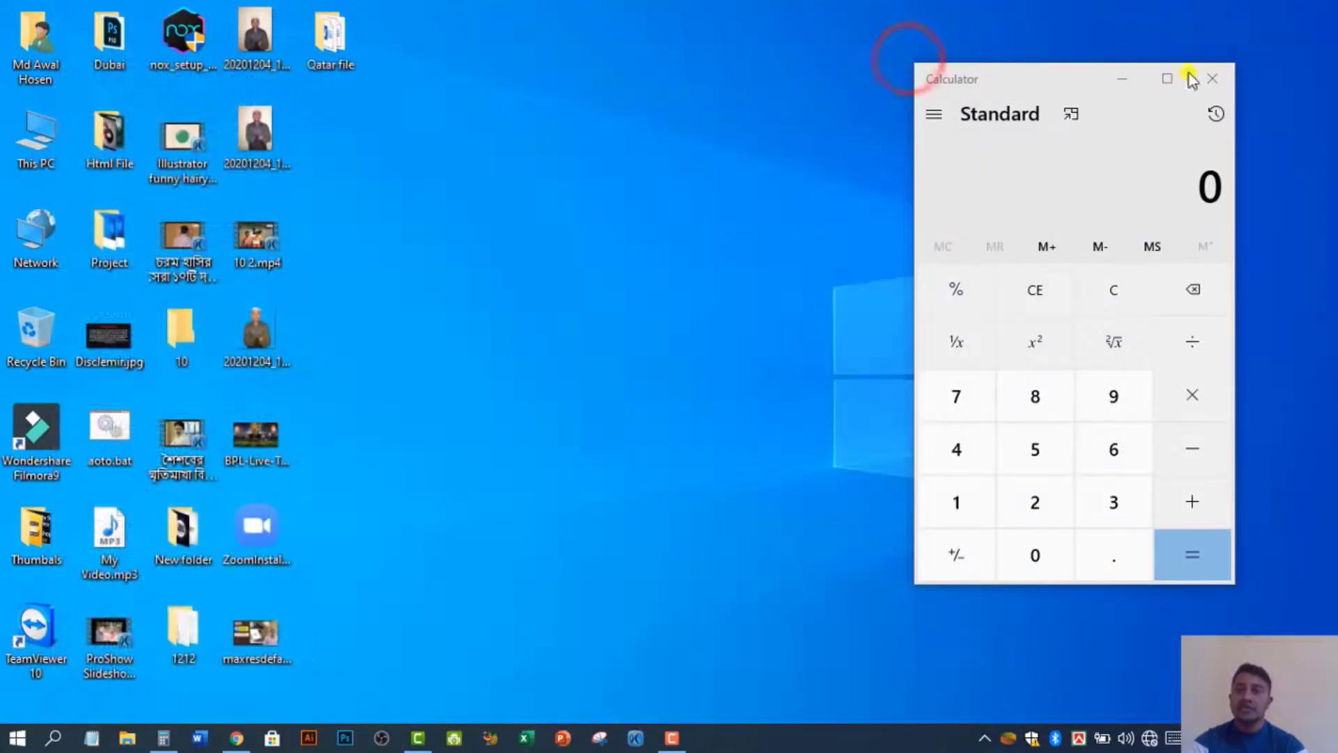
left_click(1209, 78)
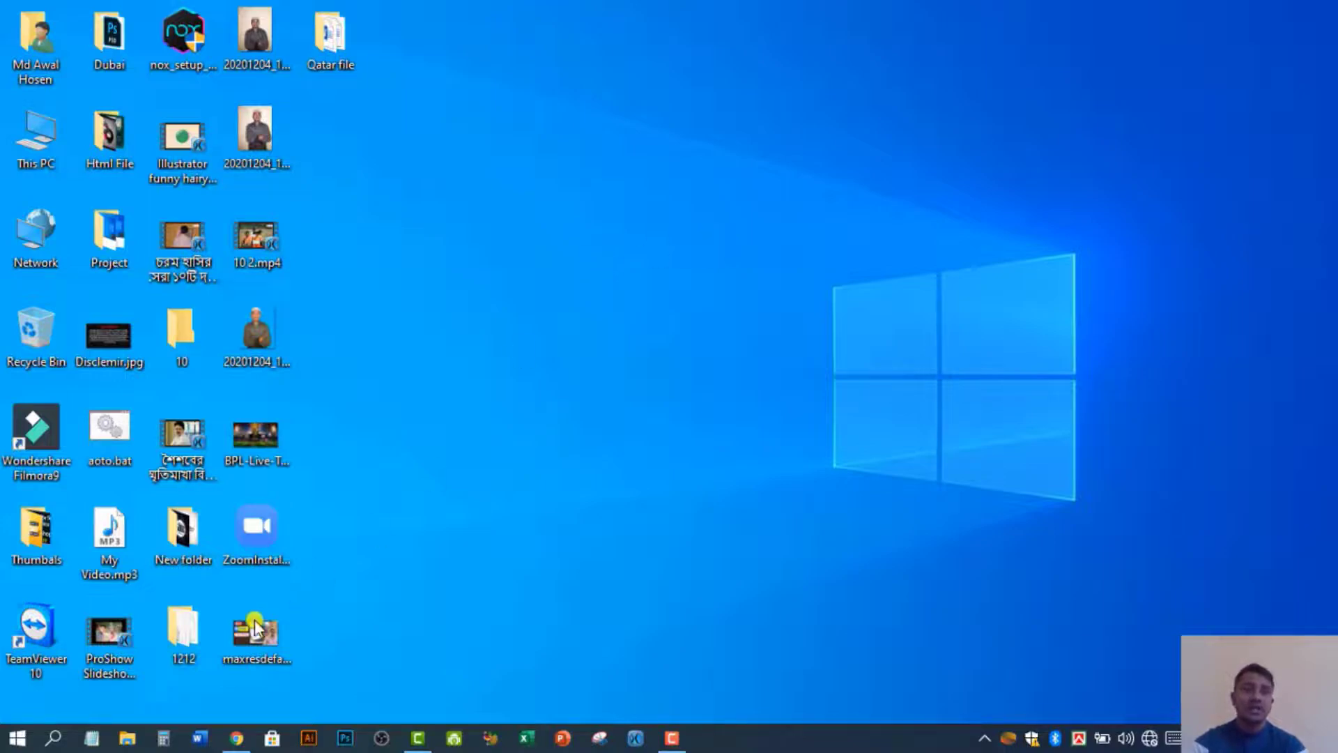
Switch to Chrome and look through the Google image results for the Bangladesh government seal, ending back at the start of the page.
left_click(232, 739)
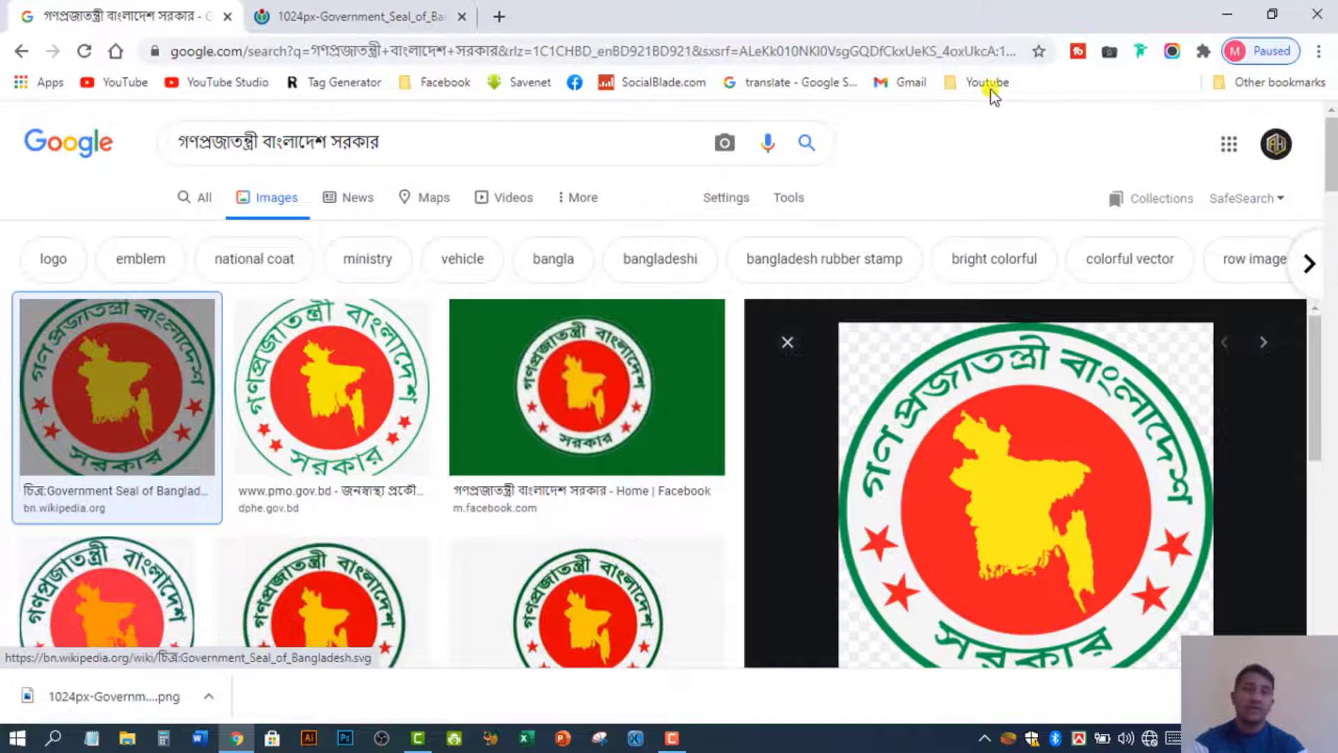
scroll(472, 283, "down", 10)
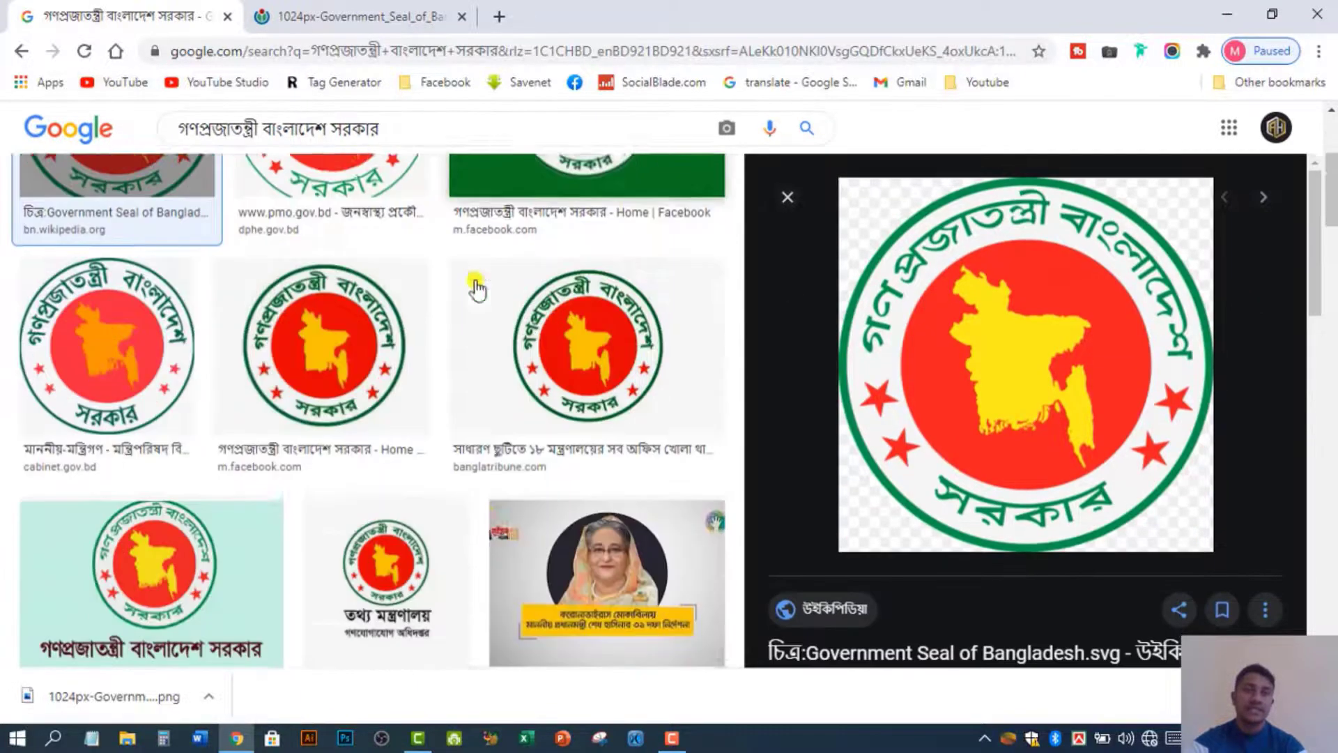
scroll(516, 349, "down", 10)
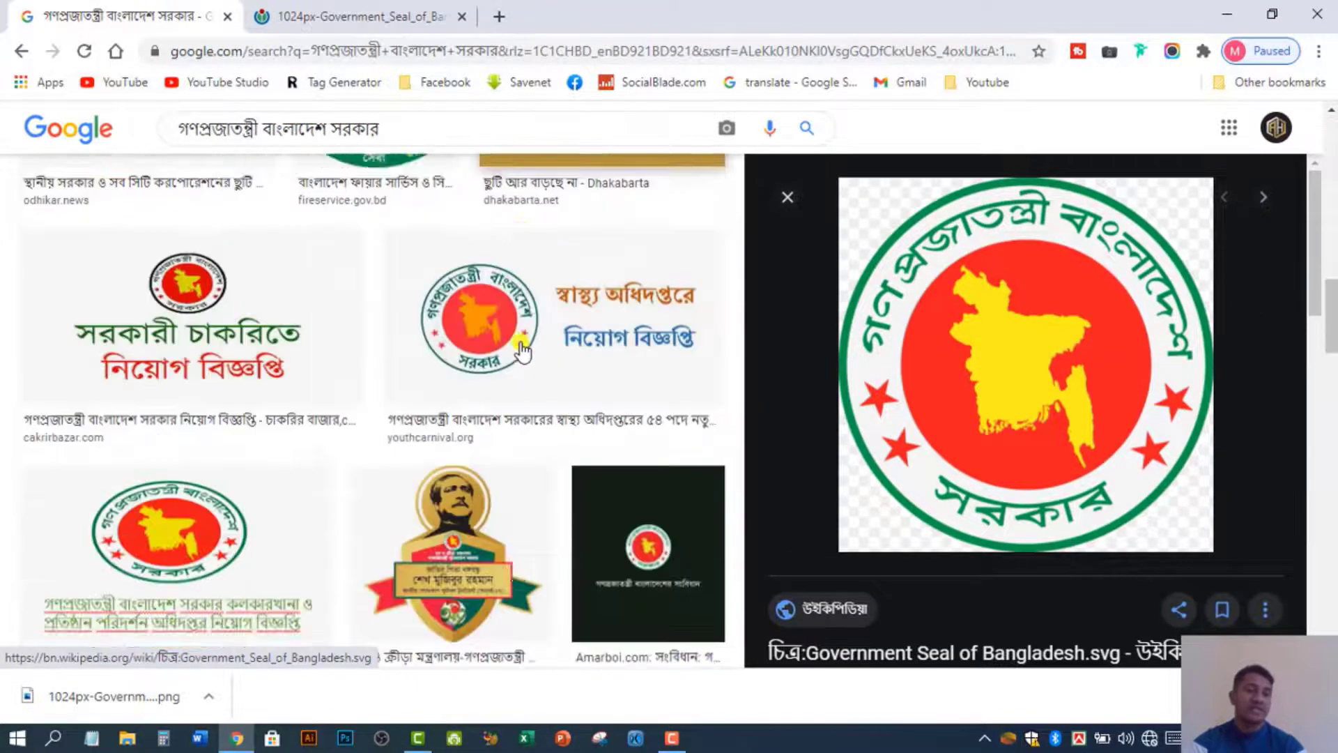
scroll(524, 361, "up", 4)
scroll(524, 361, "up", 8)
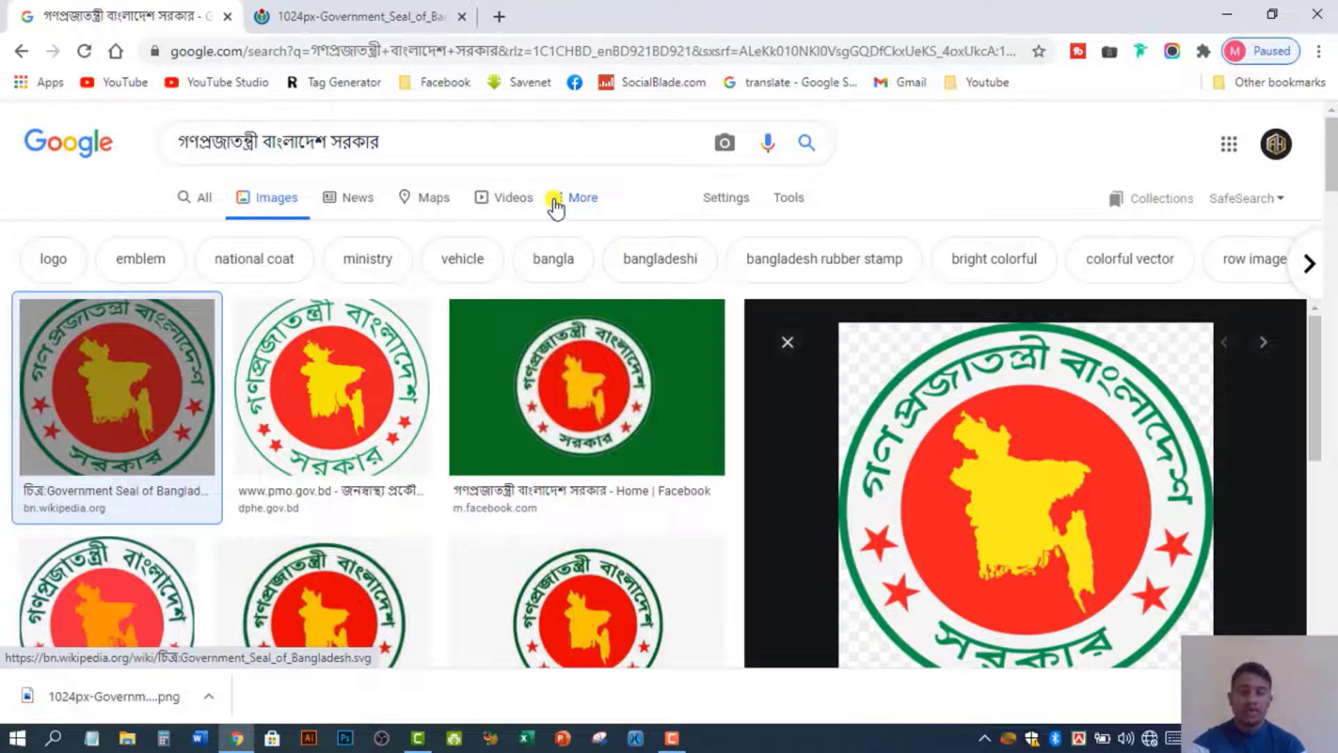
Start Magnifier over the Chrome page and move its window up over the browser's bookmarks bar.
key("super+KP_Add")
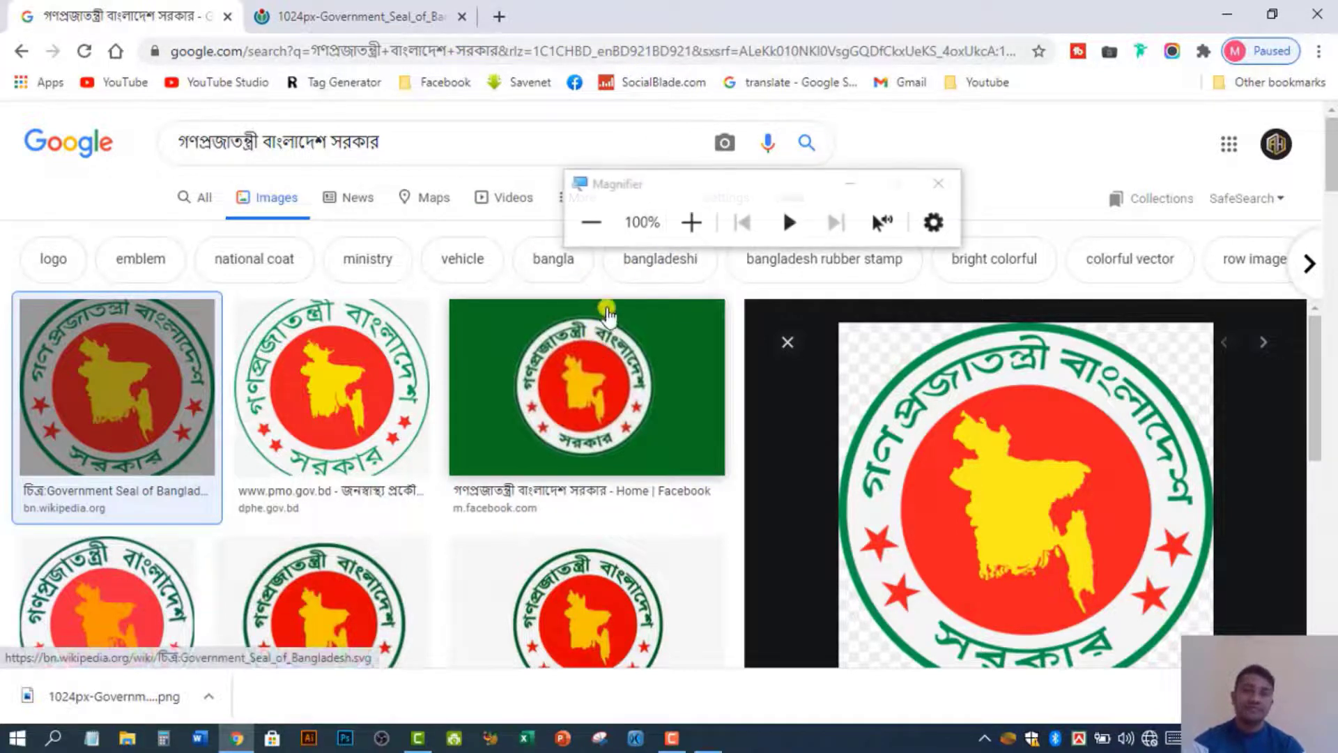
left_click(705, 185)
left_click_drag(772, 152, 752, 58)
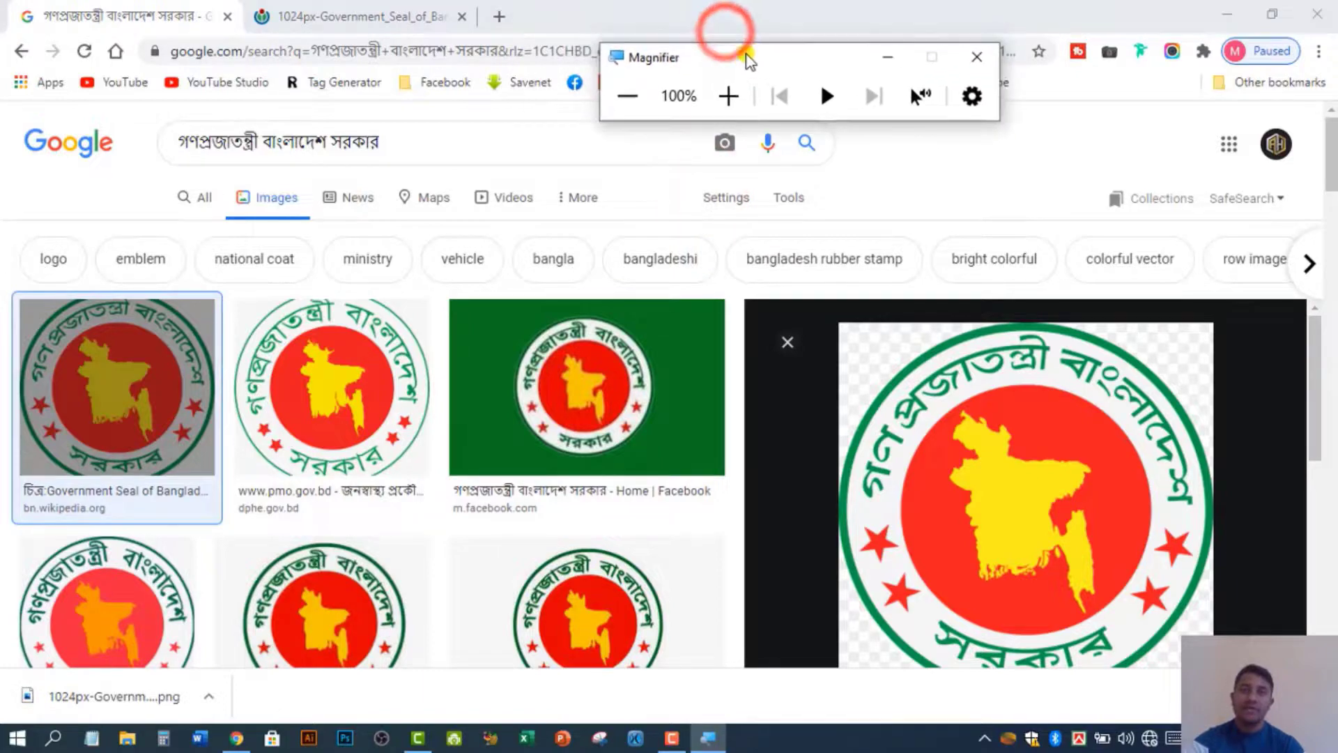
Magnify the Google image results page in increments up to 400%.
left_click(729, 97)
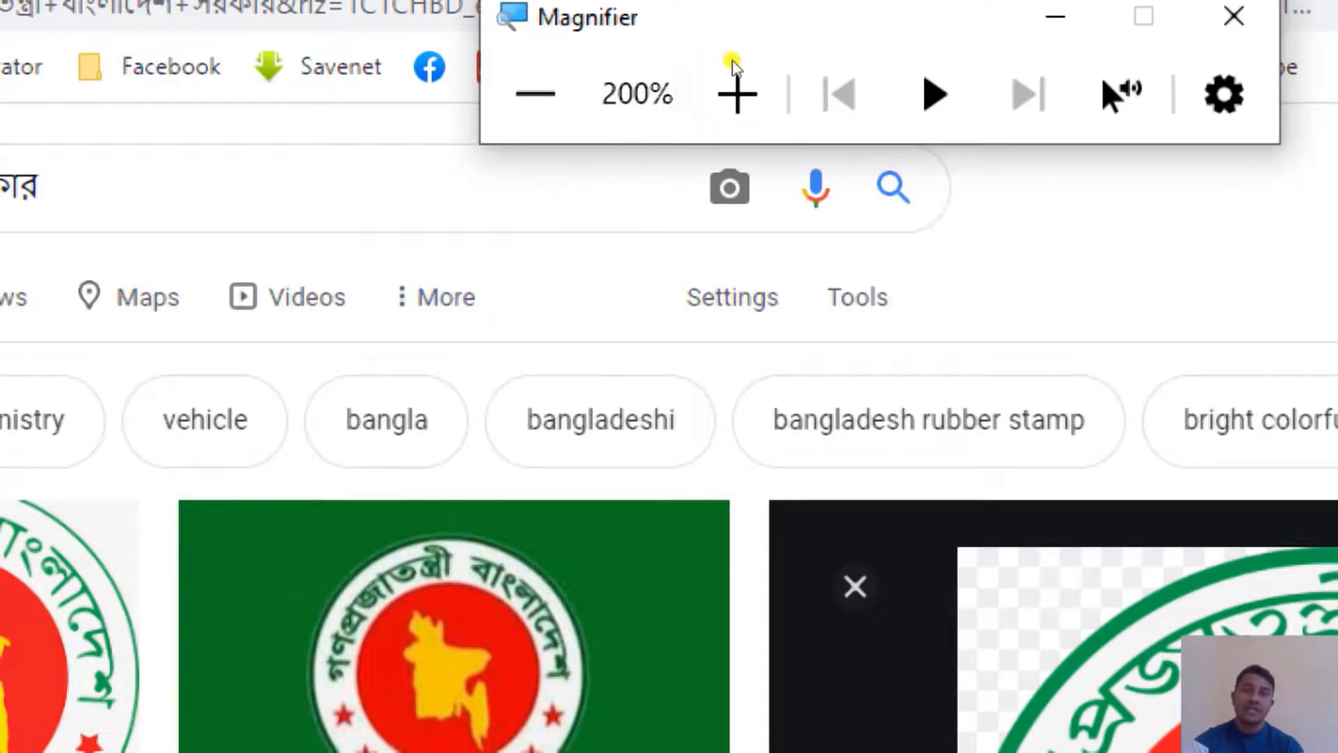
left_click(735, 94)
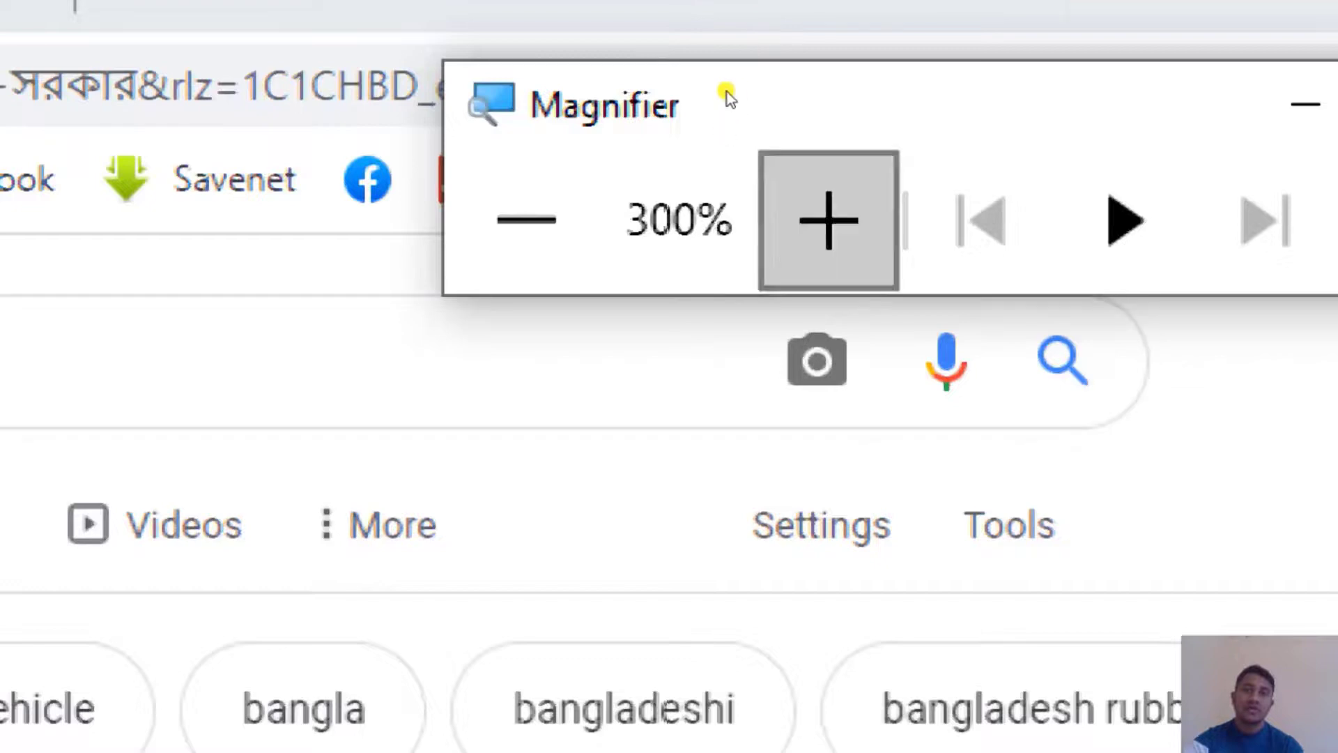
left_click(726, 92)
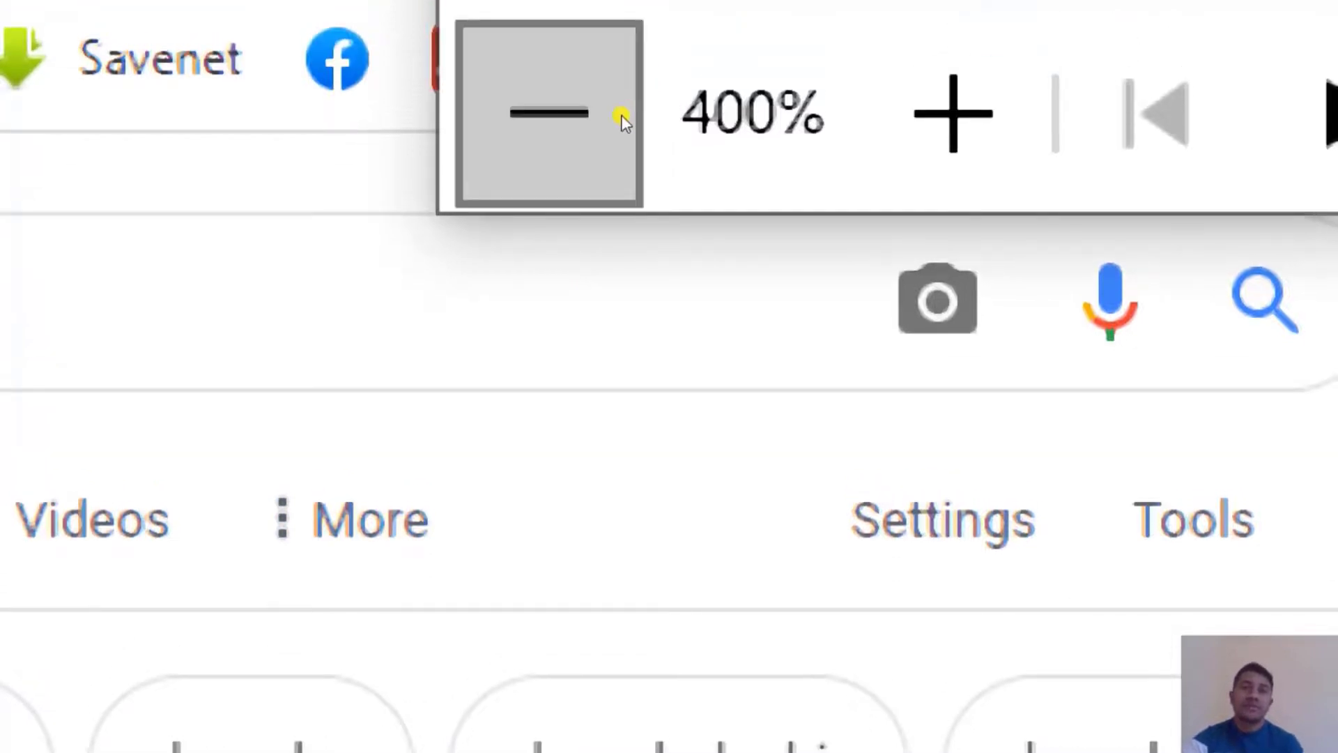
Return the magnification of the Google image results page to 100%.
left_click(623, 86)
left_click(623, 86)
left_click(624, 88)
left_click(623, 87)
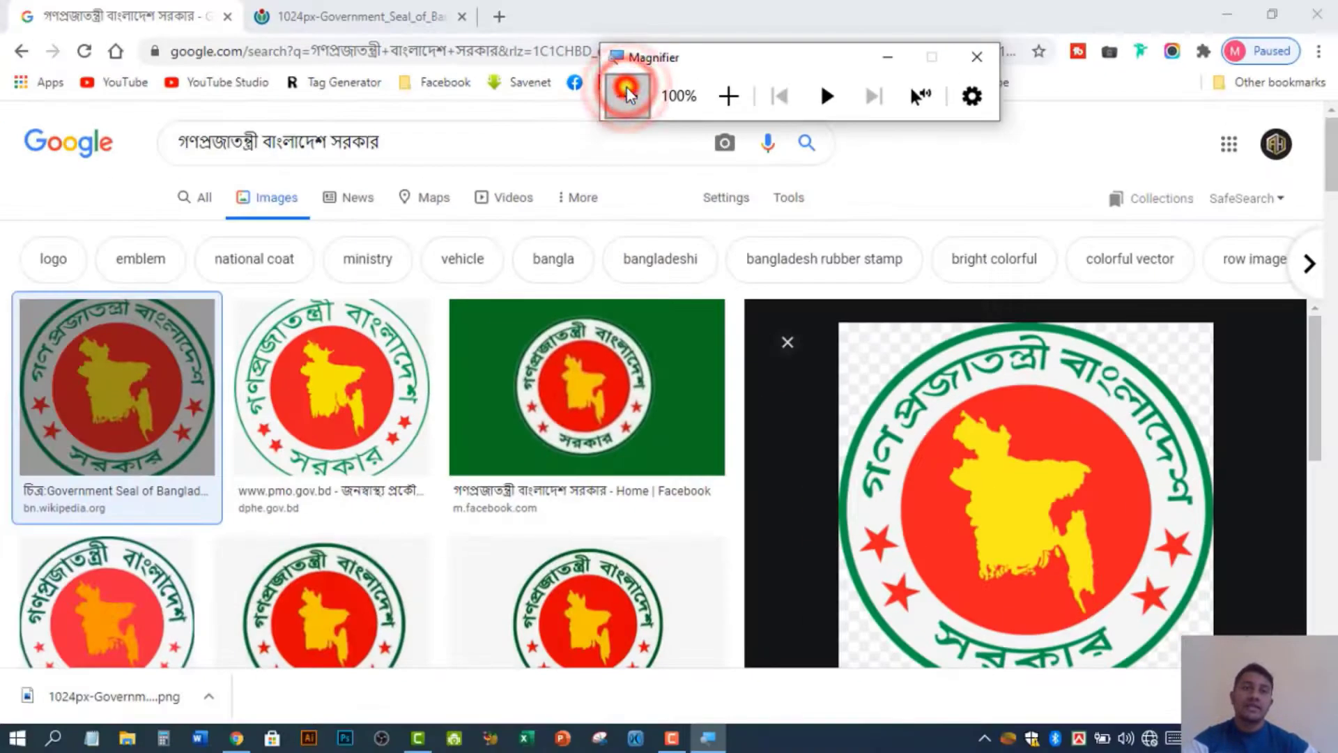
left_click(626, 94)
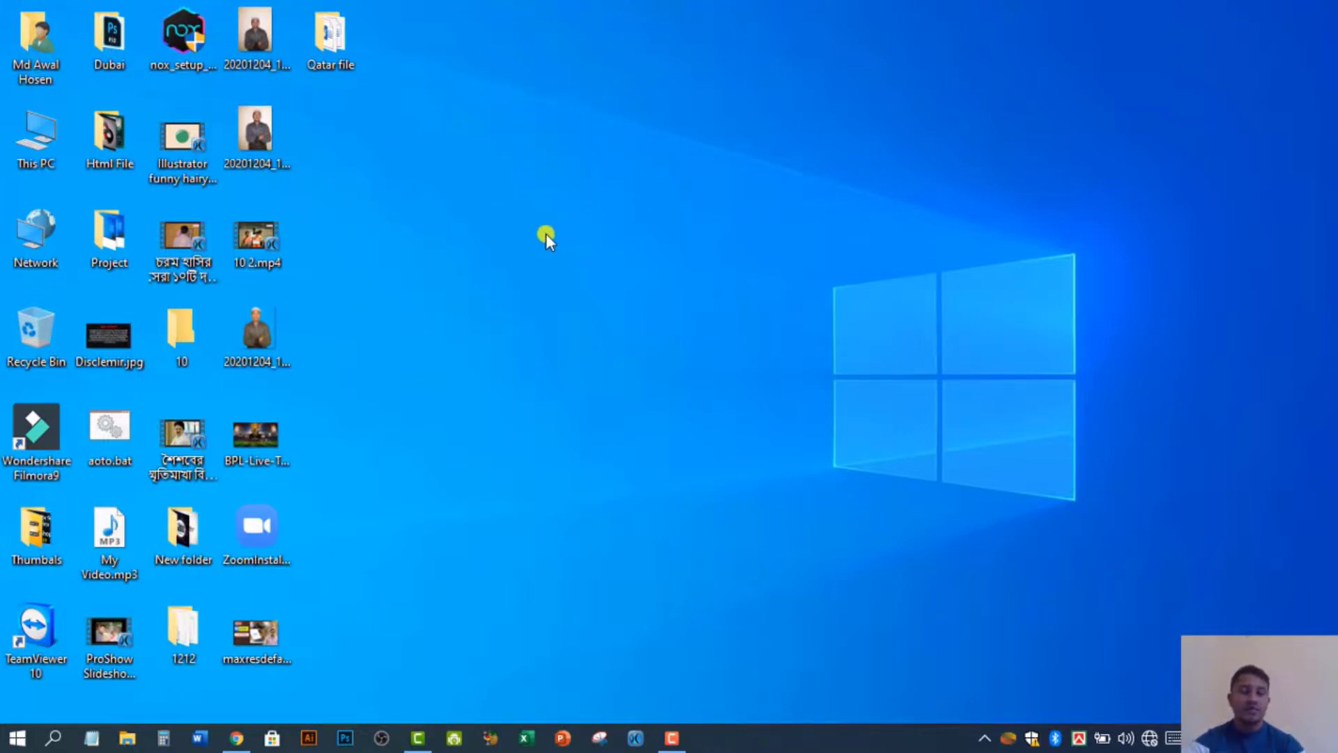
Start Magnifier on the empty desktop, reposition its window, and enlarge the desktop in increments beyond 200%.
key("super+plus")
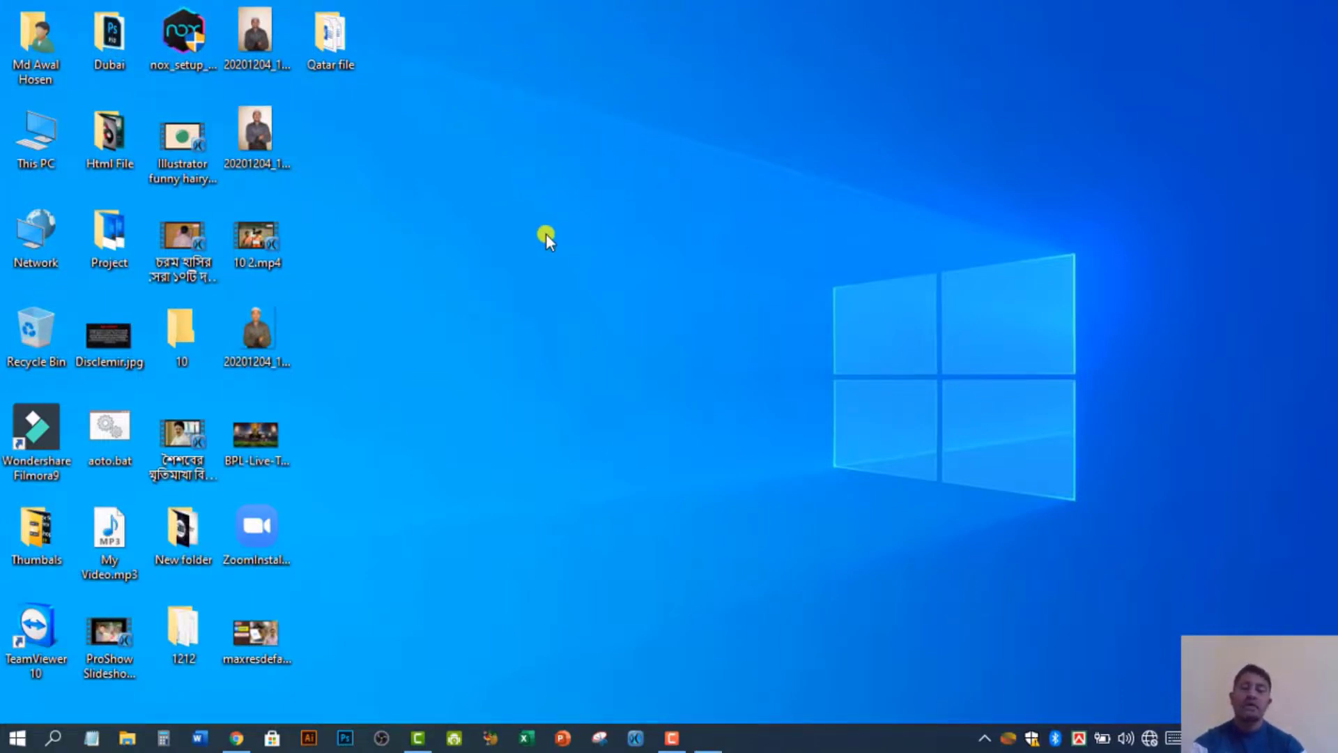
left_click_drag(737, 43, 631, 66)
left_click(617, 116)
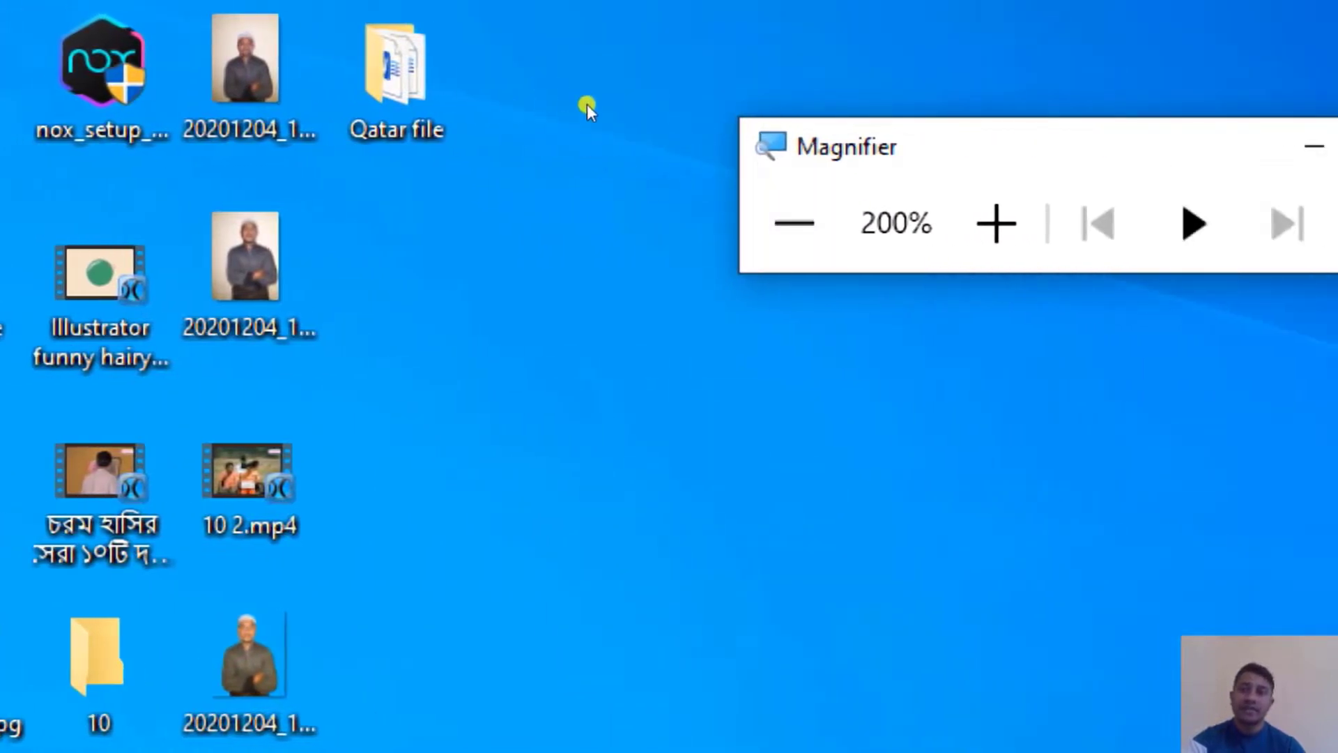
left_click(626, 111)
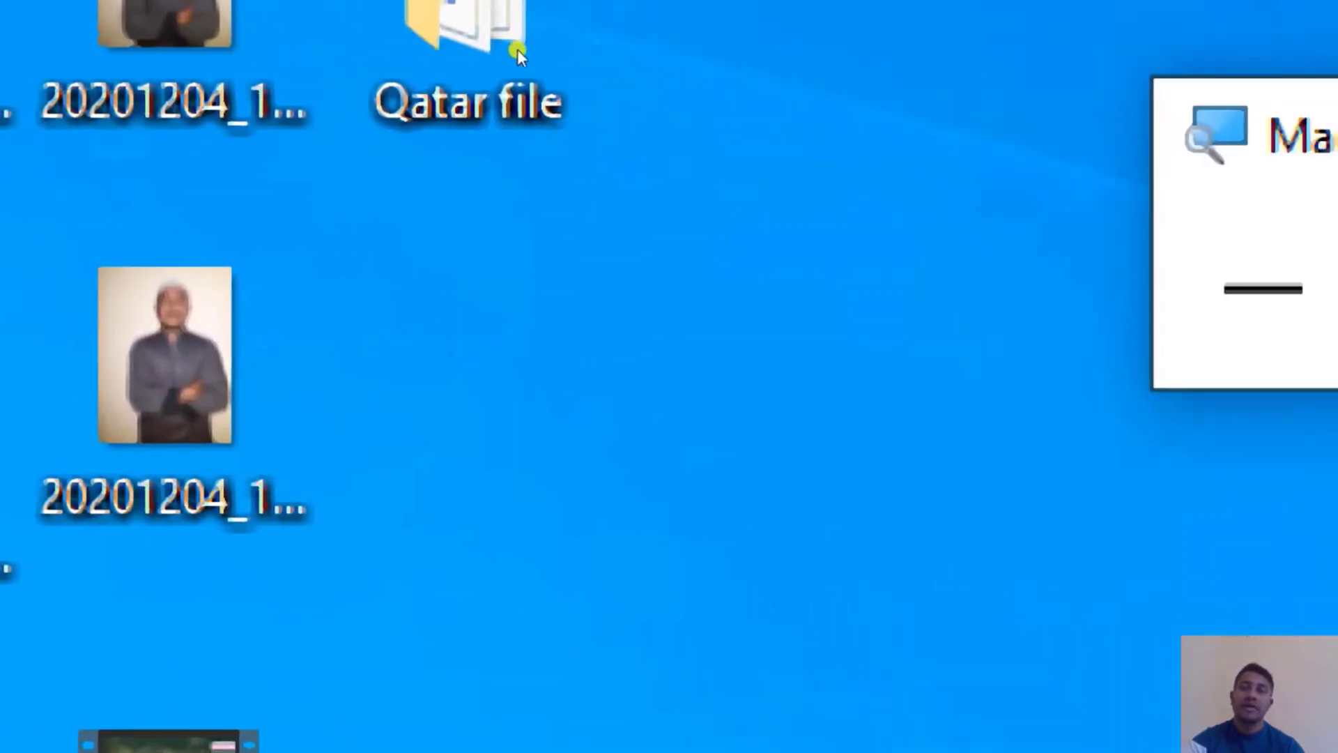
Reduce the desktop magnification to 100% and close Magnifier.
left_click(528, 114)
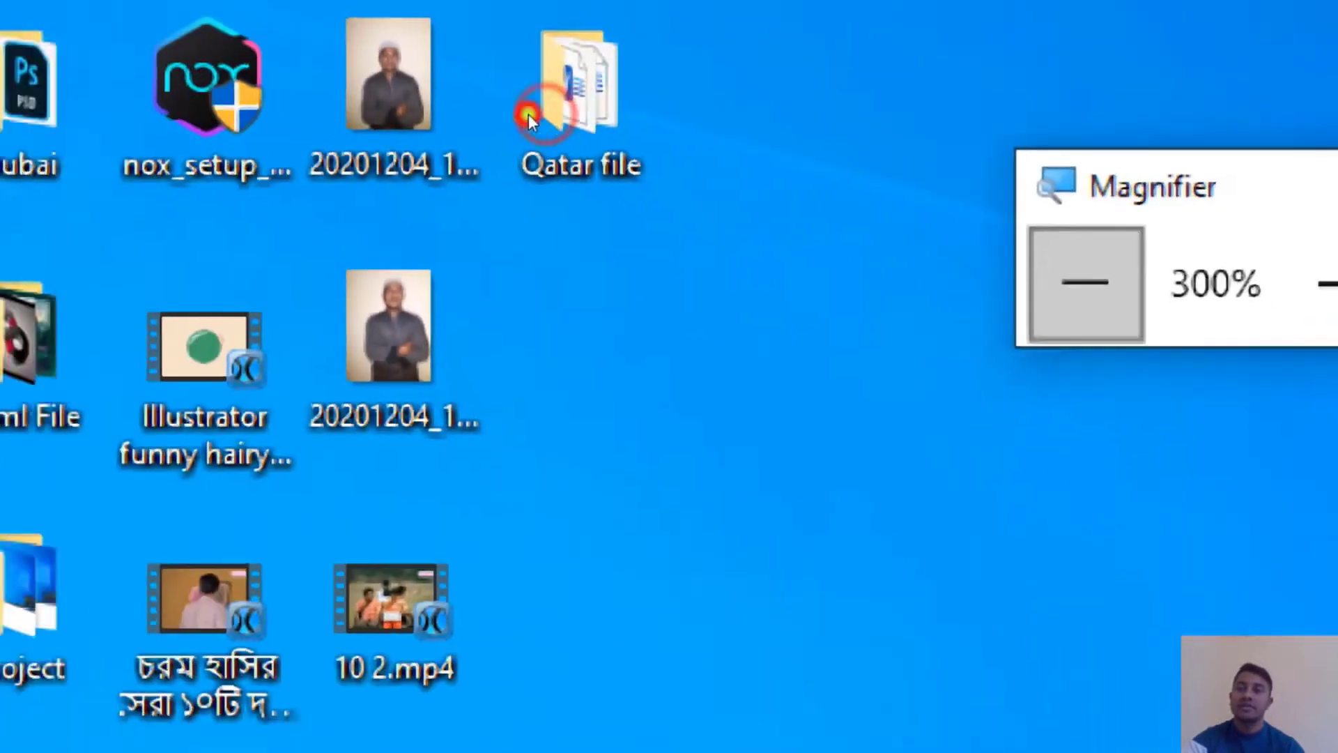
left_click(528, 115)
left_click(528, 114)
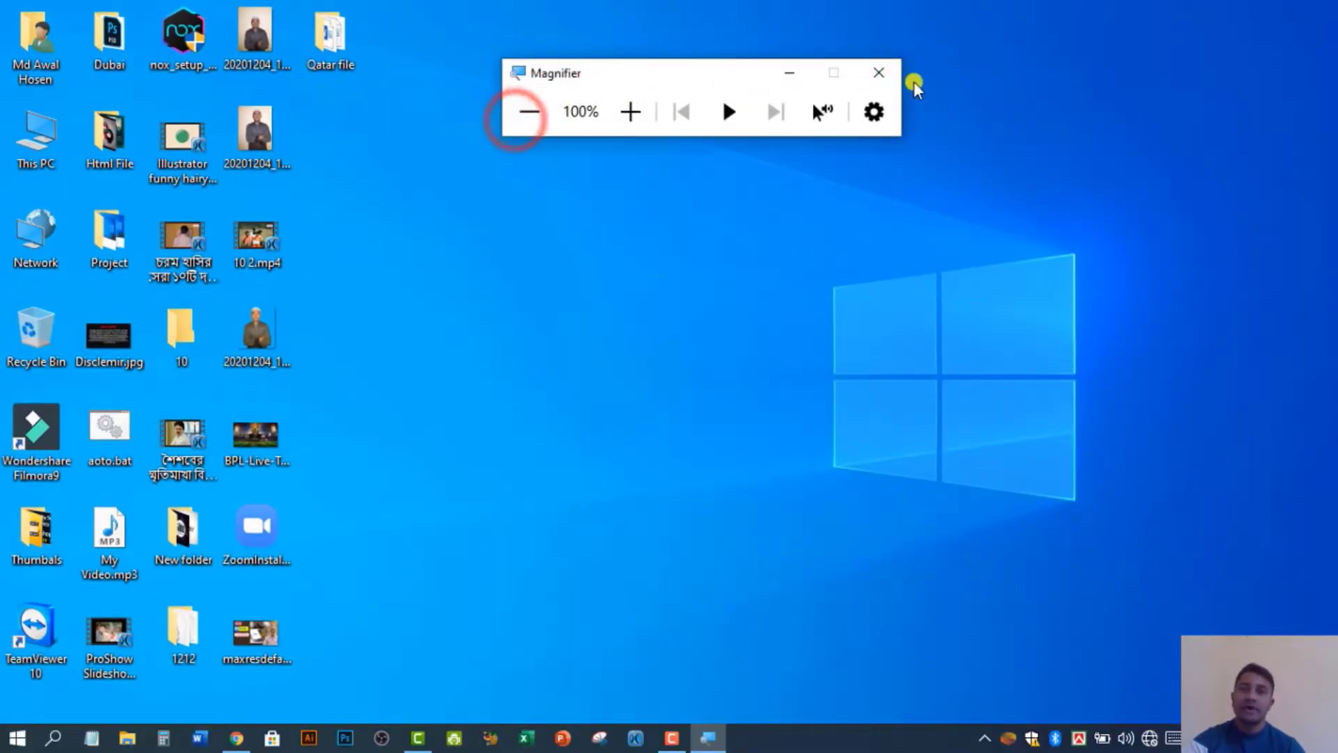
left_click(881, 75)
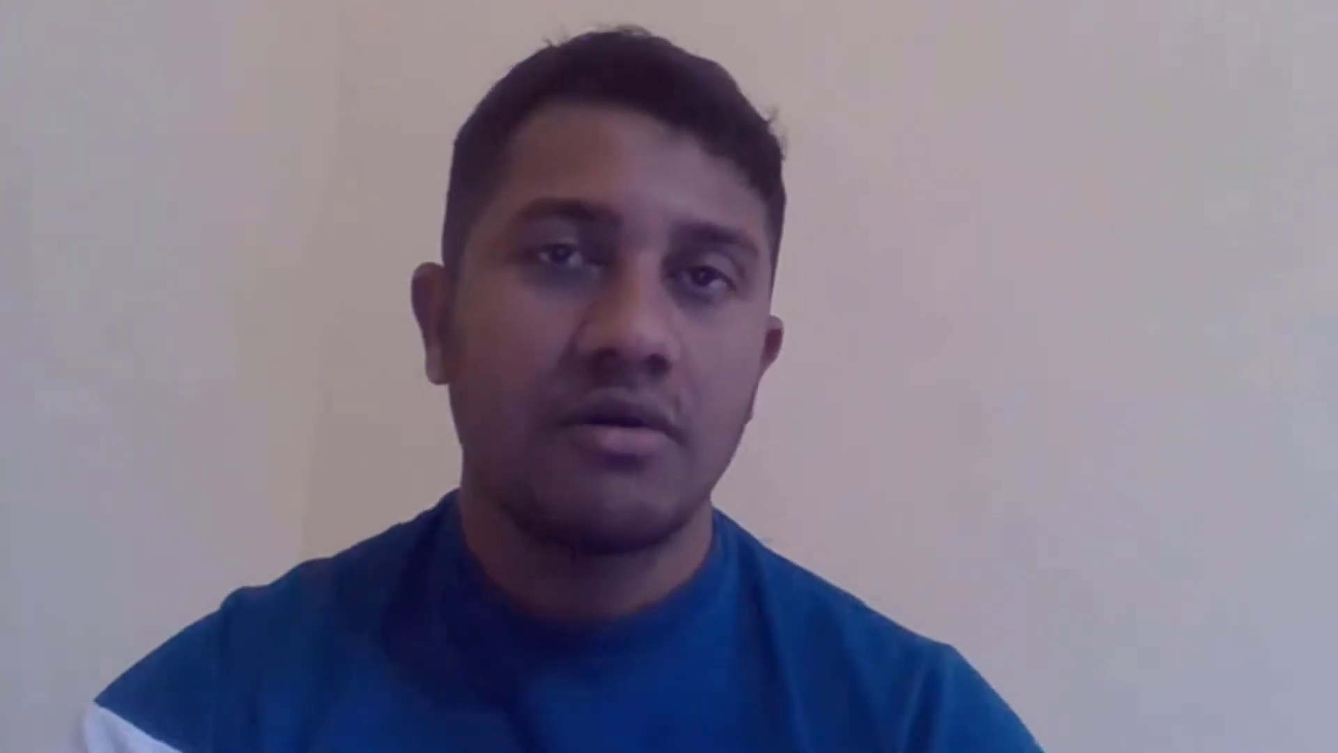